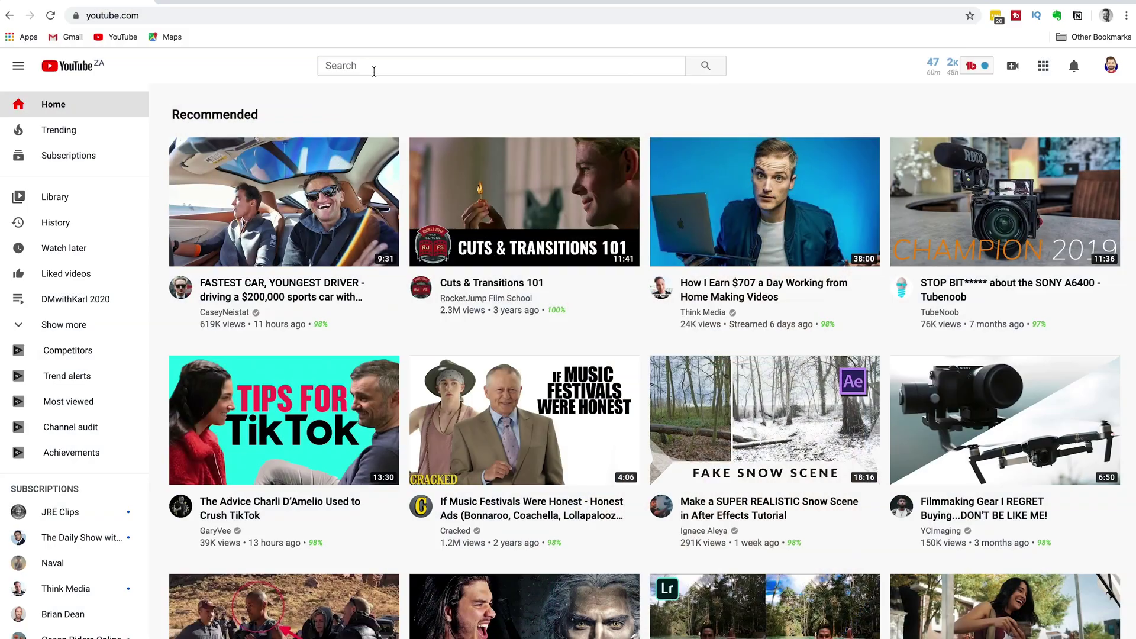
# Step: Search YouTube for 'keyword tool', which vidIQ scores 70 out of 100
pyautogui.click(364, 66)
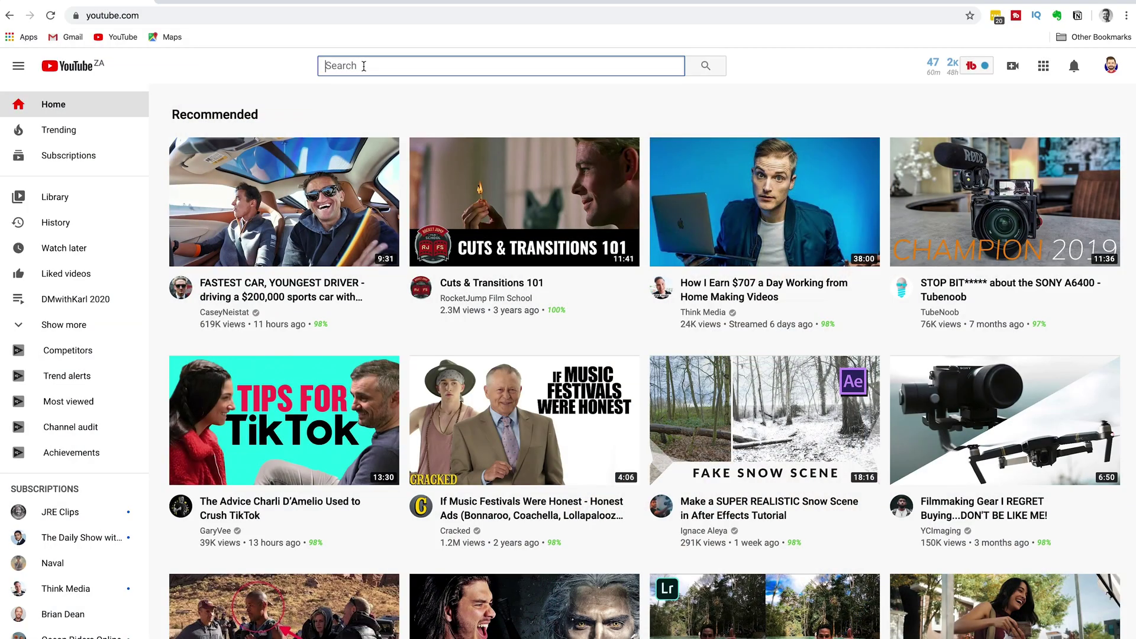
pyautogui.write('keyword')
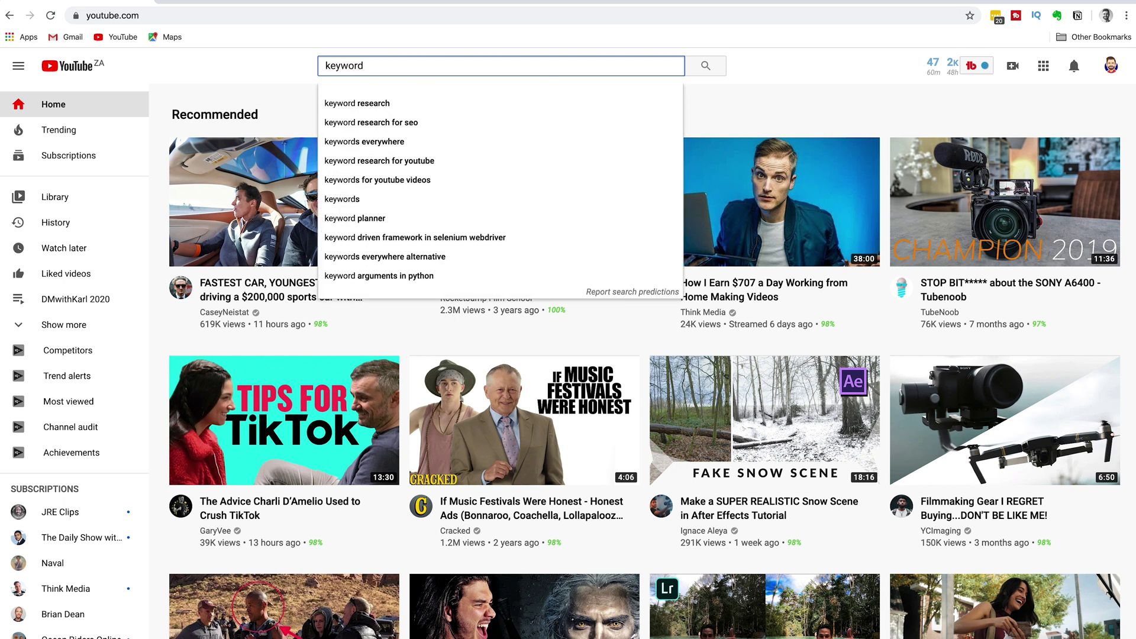
pyautogui.write(' tool')
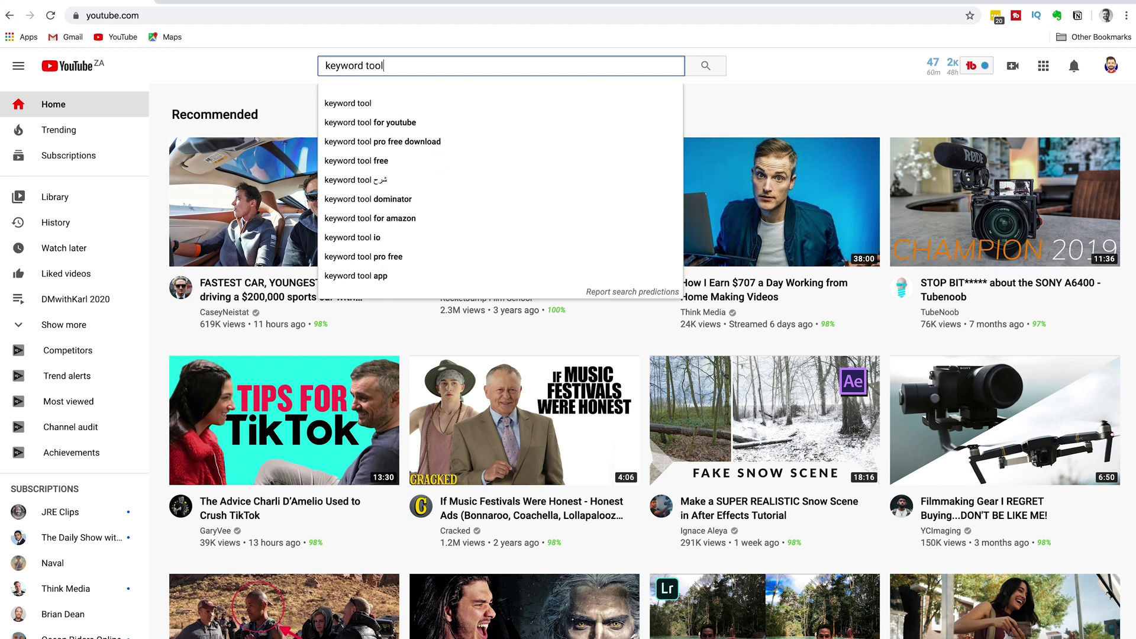
pyautogui.press('Return')
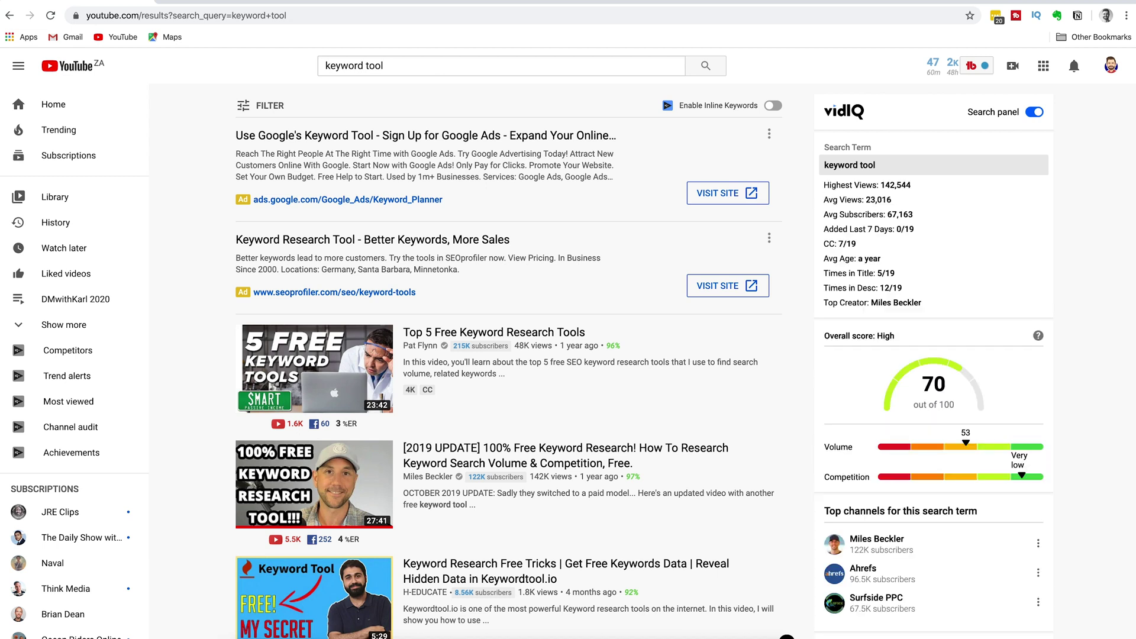
# Step: Refine via suggestions: 'keyword tool for youtube', its 'free' variant, then 'free keyword research tool for youtube'
pyautogui.click(406, 66)
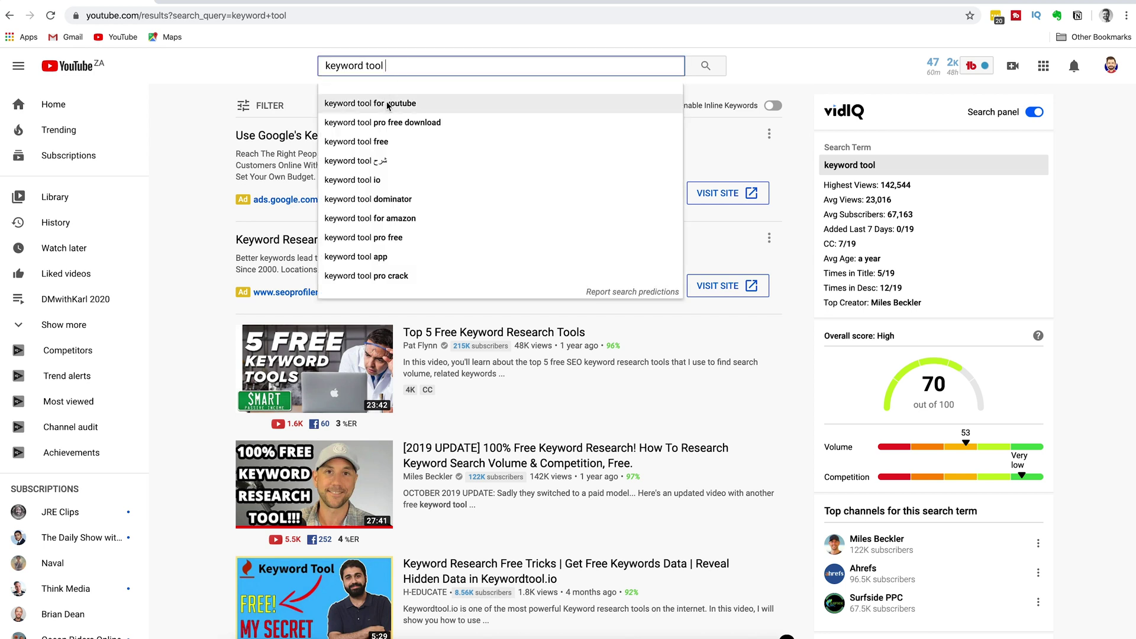
pyautogui.click(386, 104)
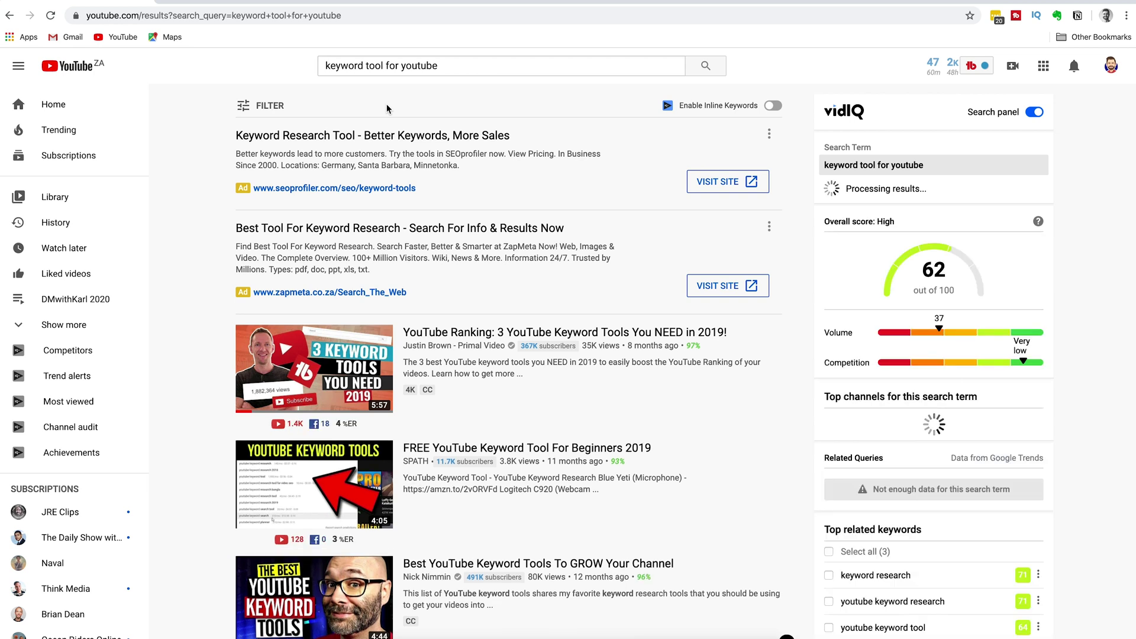
pyautogui.click(447, 65)
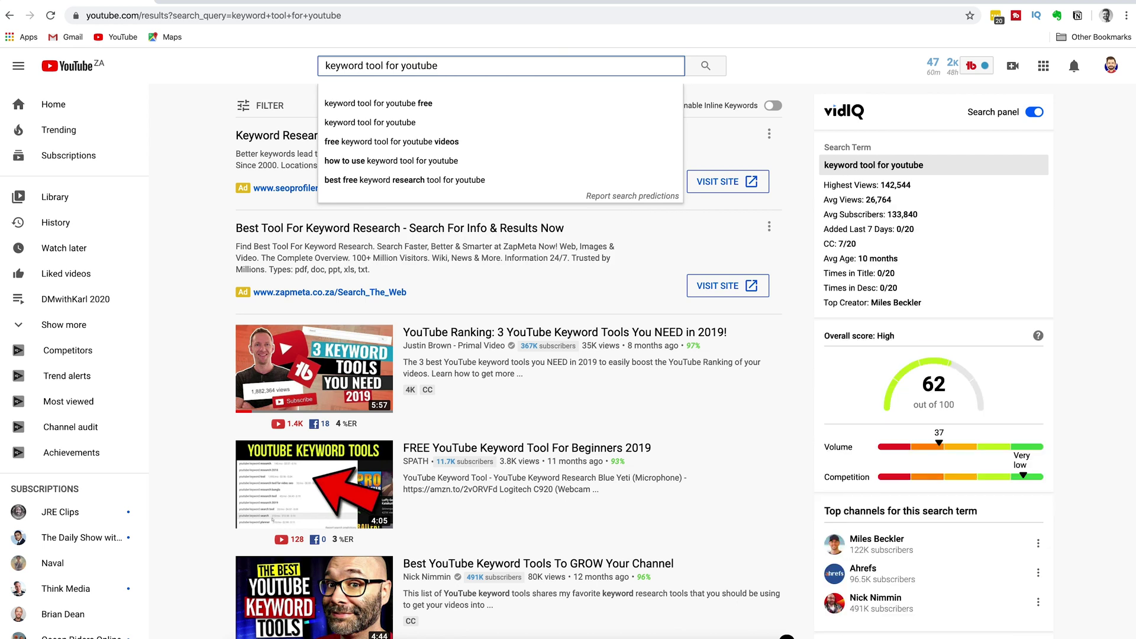
pyautogui.click(411, 104)
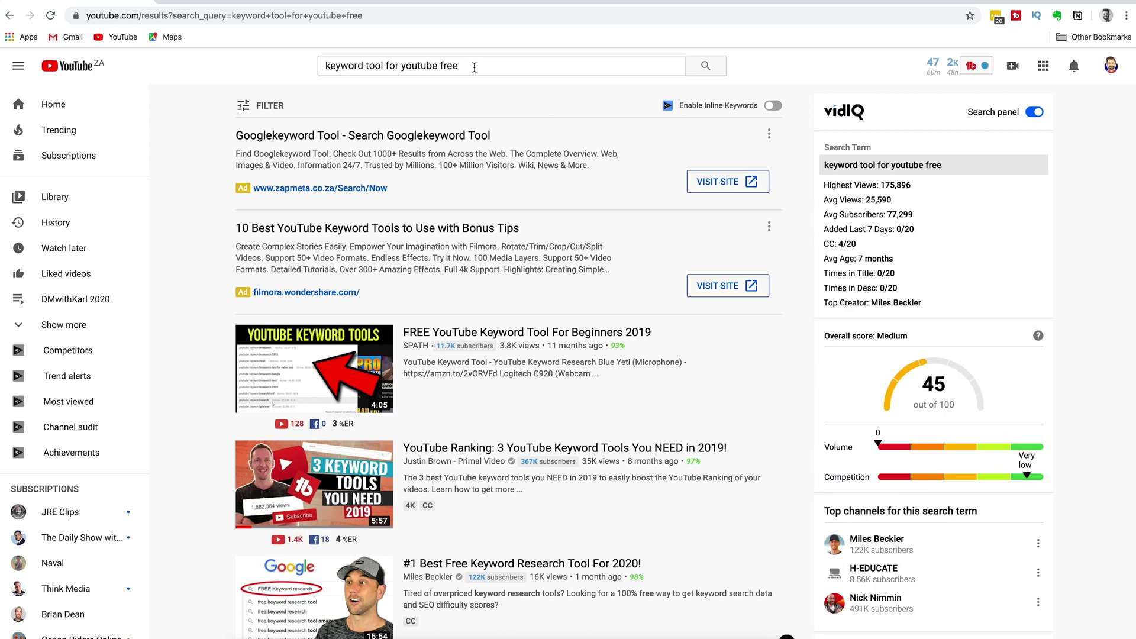
pyautogui.click(474, 67)
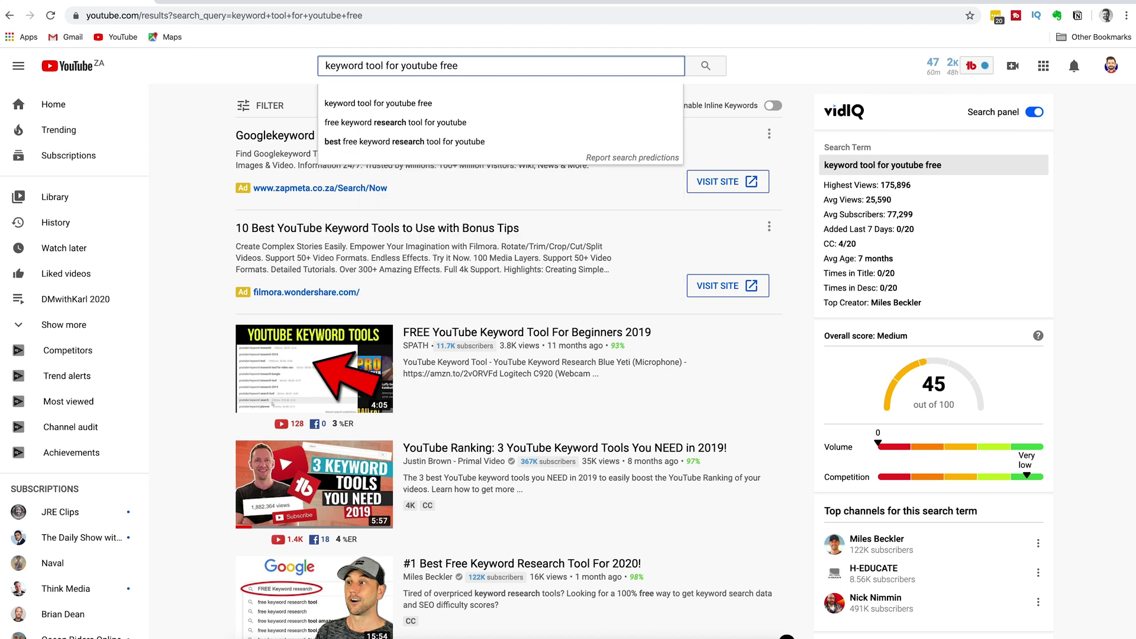
pyautogui.click(445, 124)
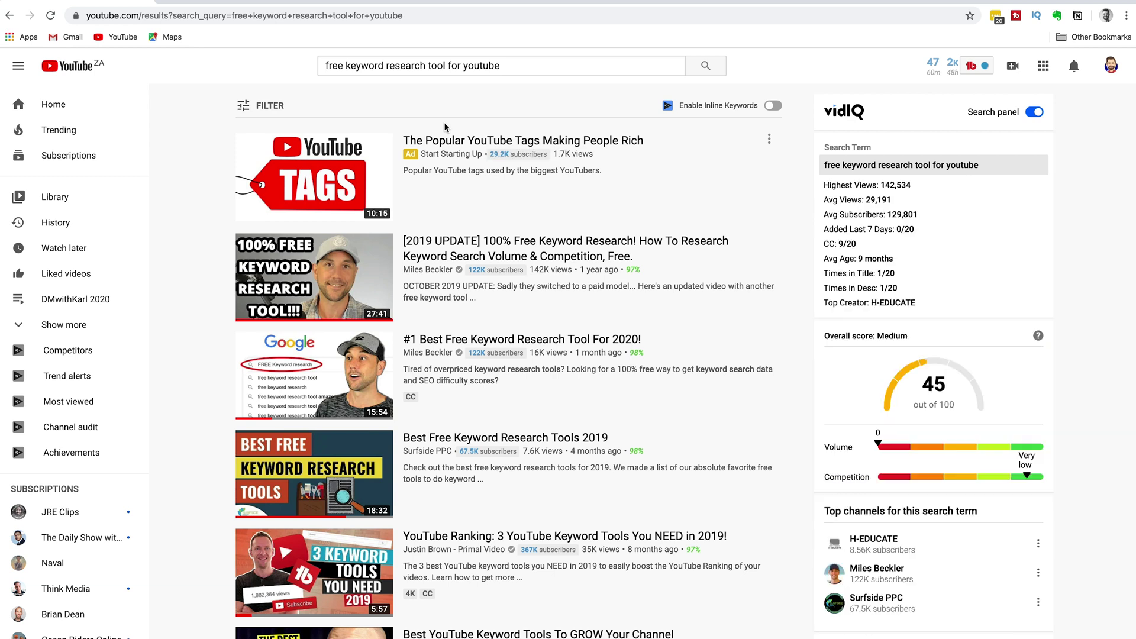
# Step: Search 'best free keyword research tool for youtube 2020' (vidIQ 47) and select the query text
pyautogui.click(517, 70)
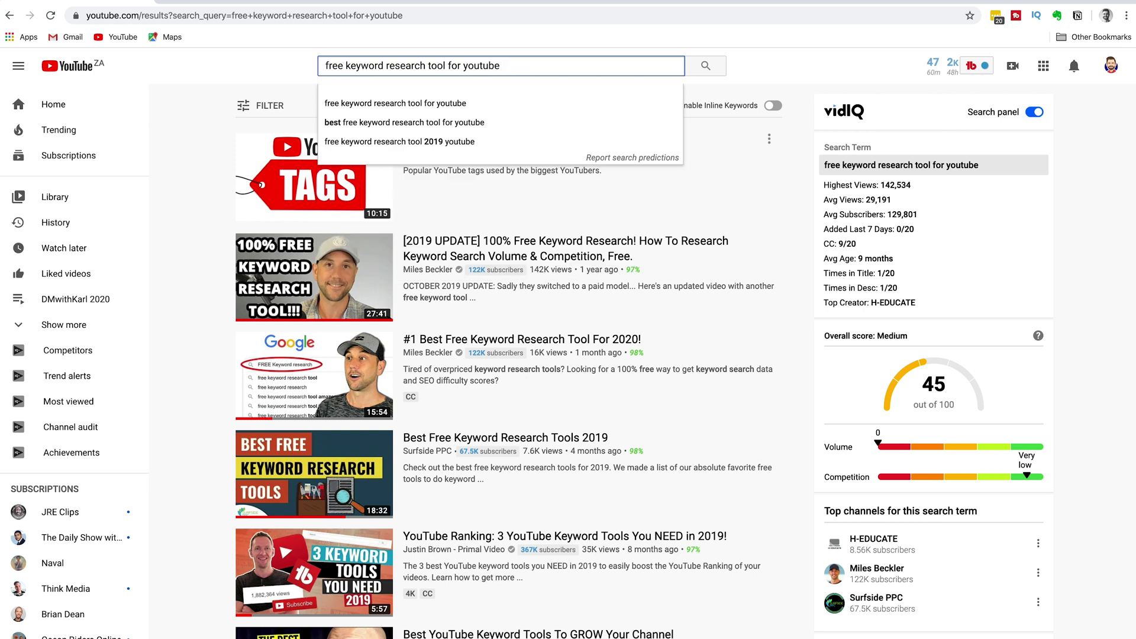
pyautogui.click(451, 123)
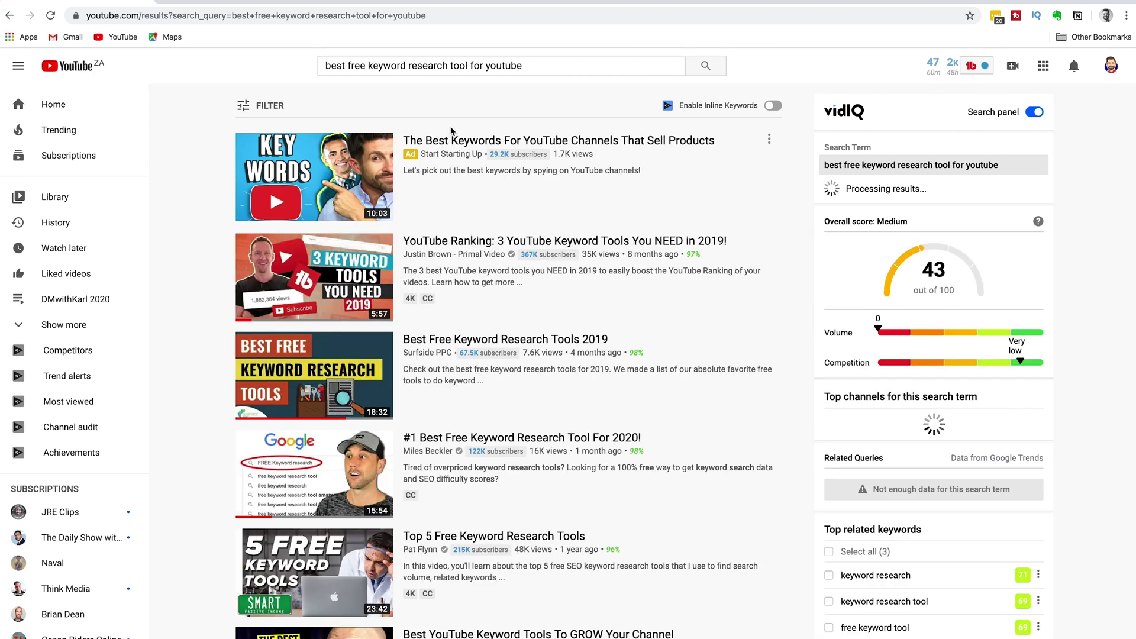
pyautogui.click(545, 60)
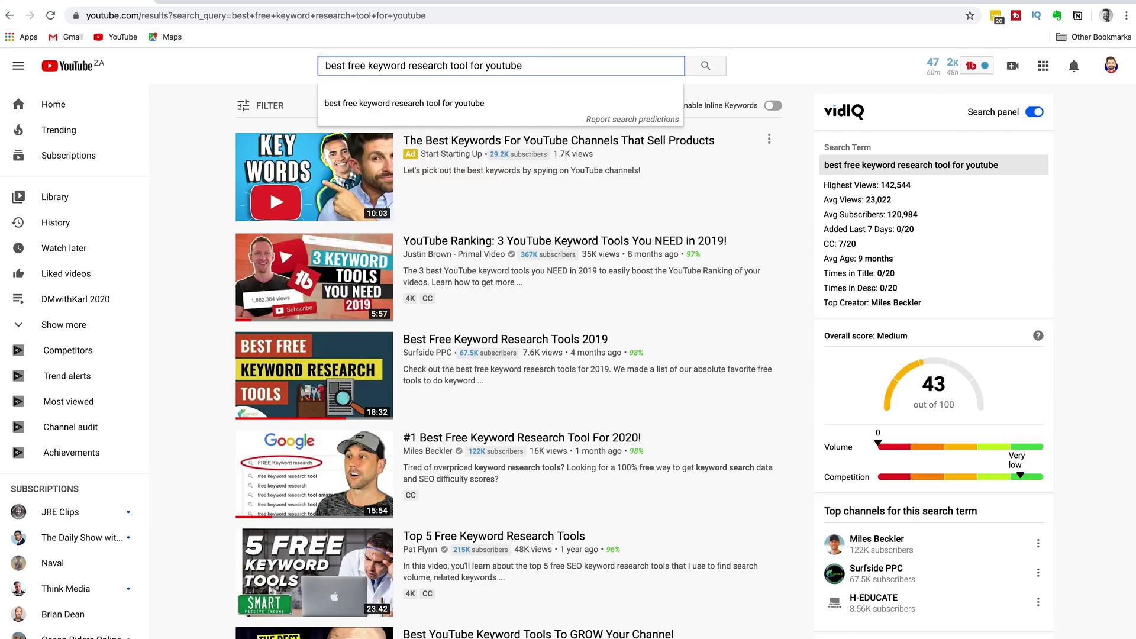
pyautogui.write('2020')
pyautogui.press('Return')
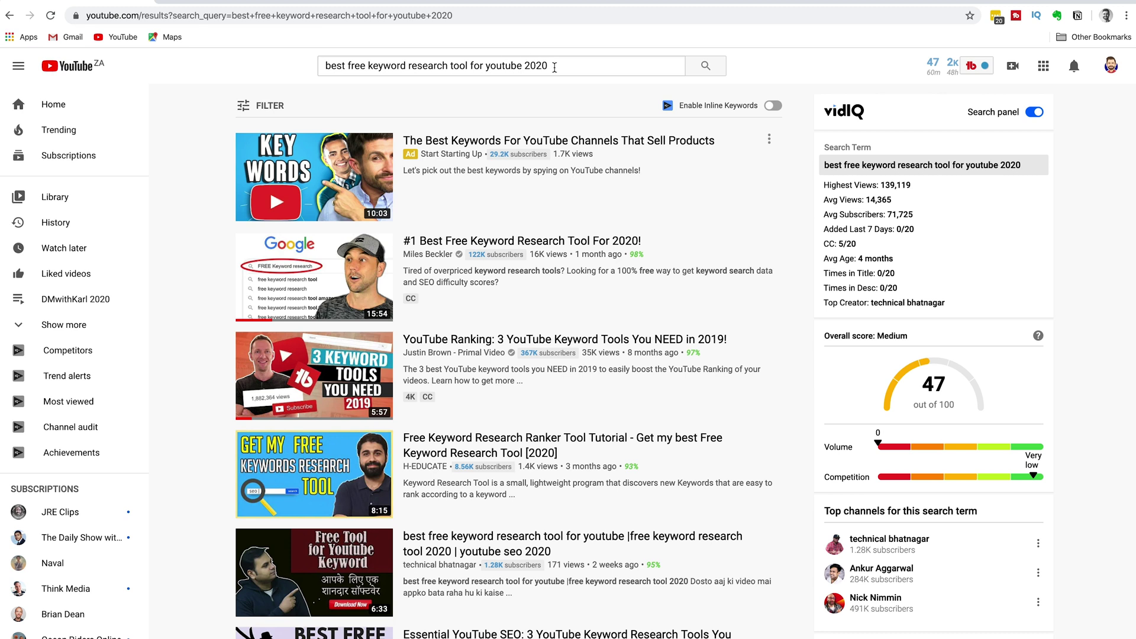
pyautogui.moveTo(562, 63); pyautogui.dragTo(316, 71)
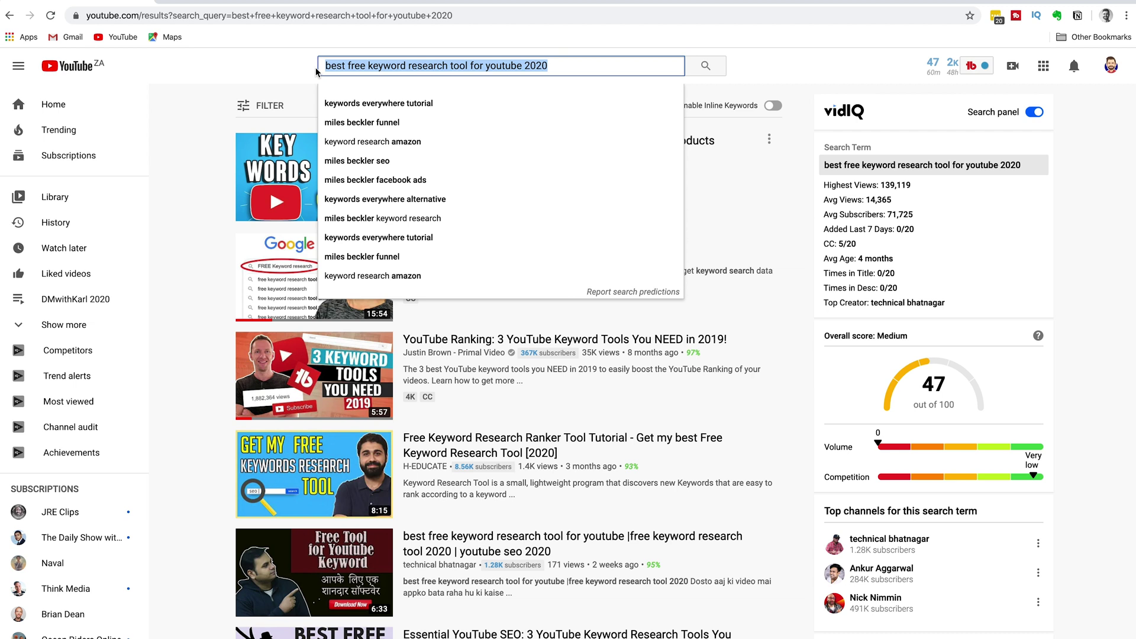
# Step: Search 'trail running', then switch to the 'trail running shoes' suggestion
pyautogui.write('trail')
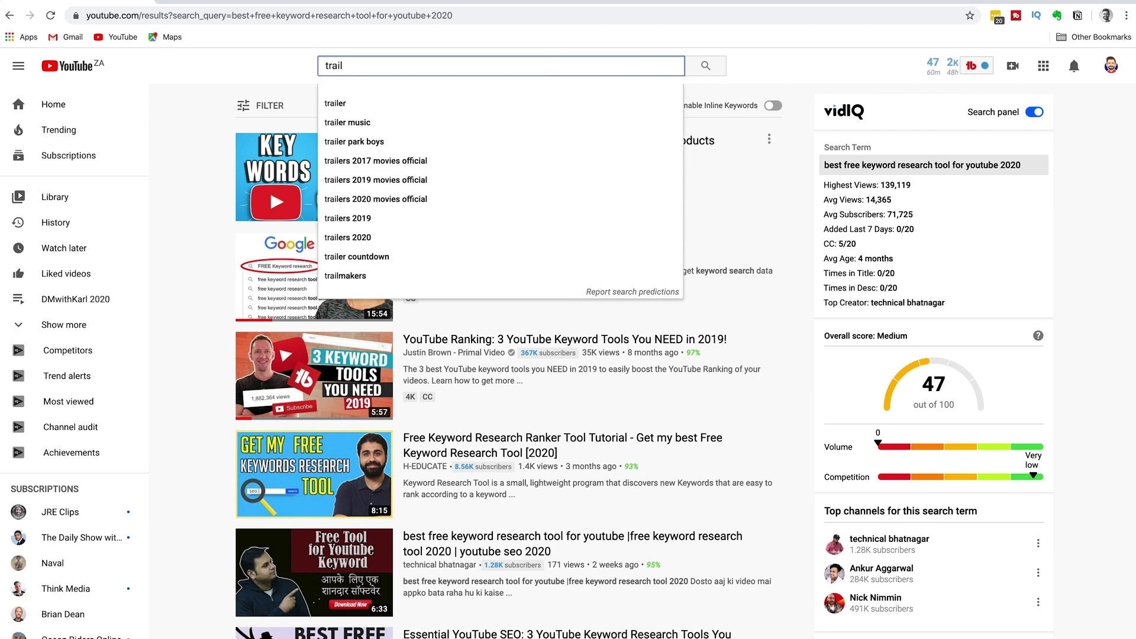
pyautogui.write(' running')
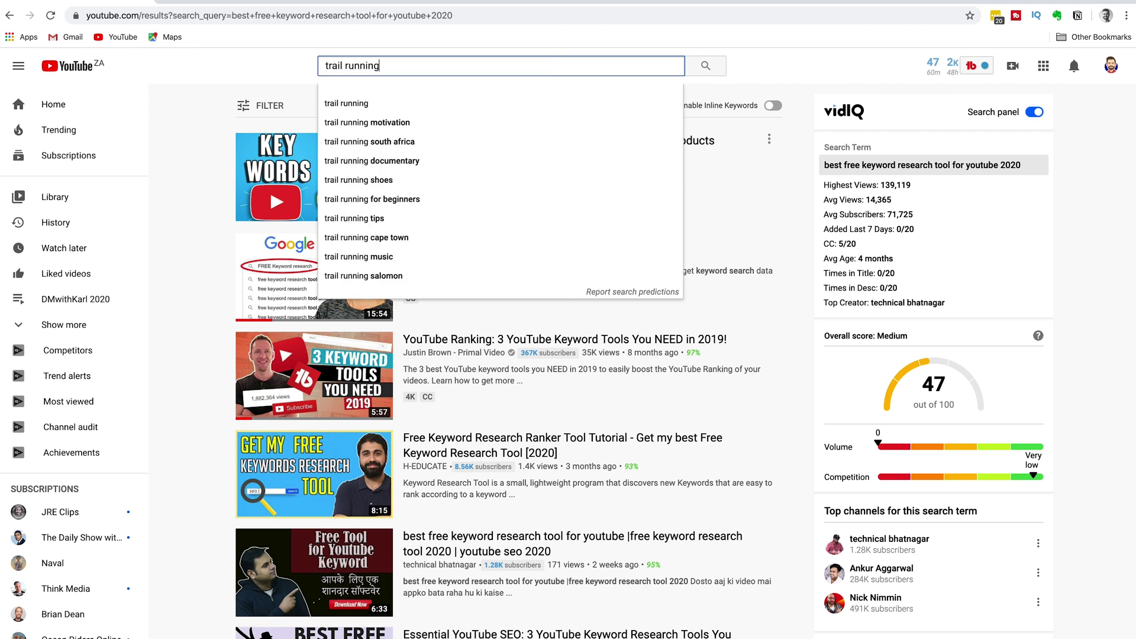
pyautogui.press('Return')
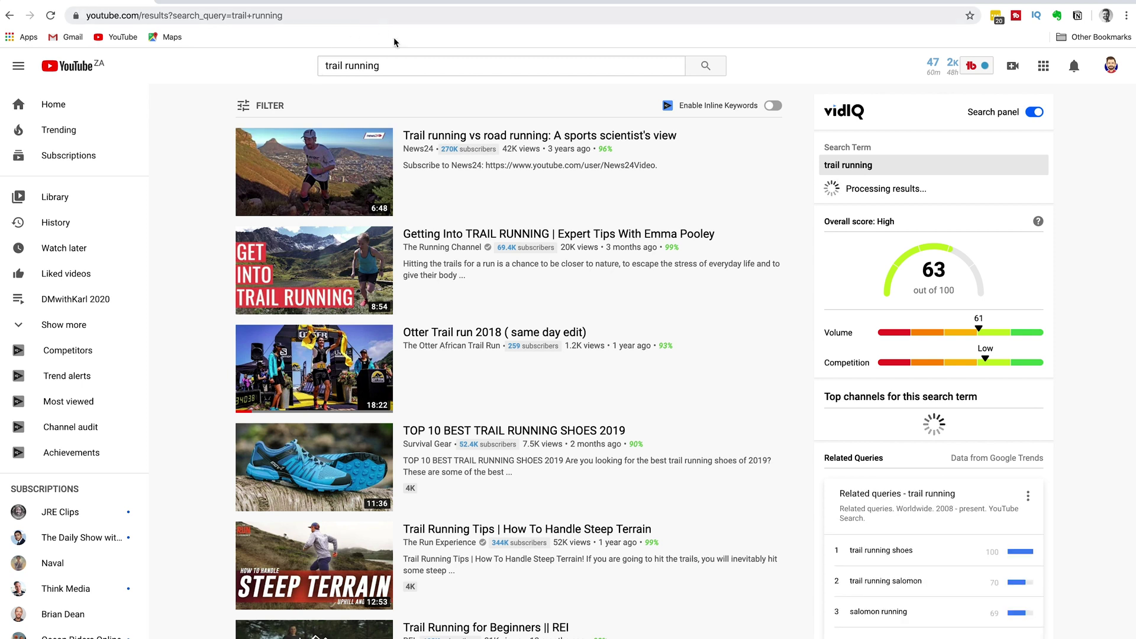
pyautogui.click(392, 65)
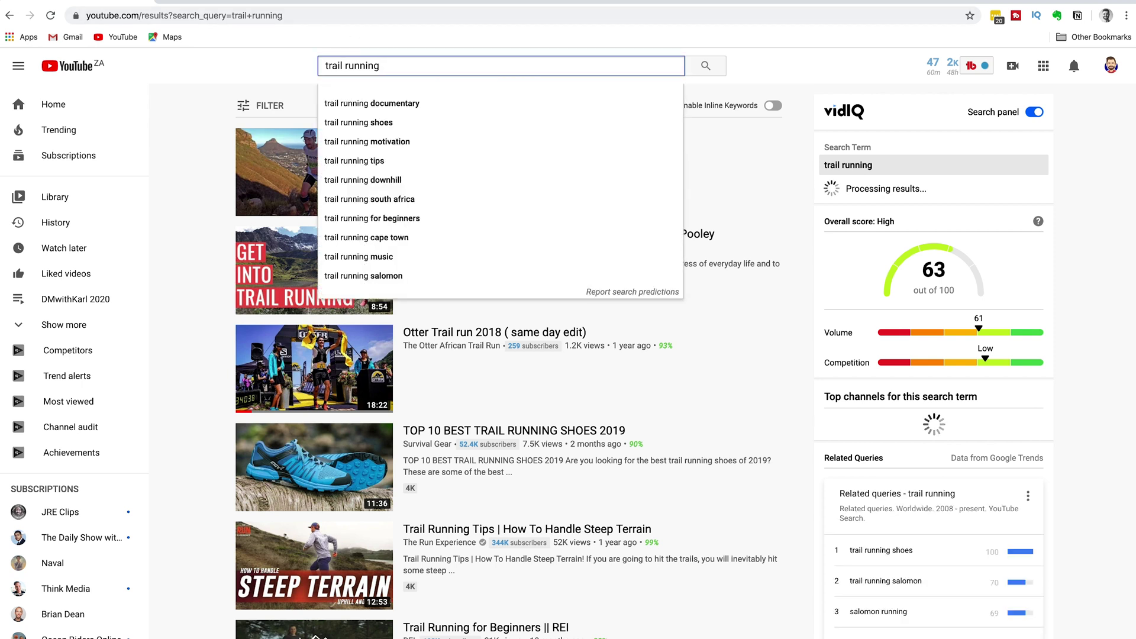
pyautogui.click(380, 124)
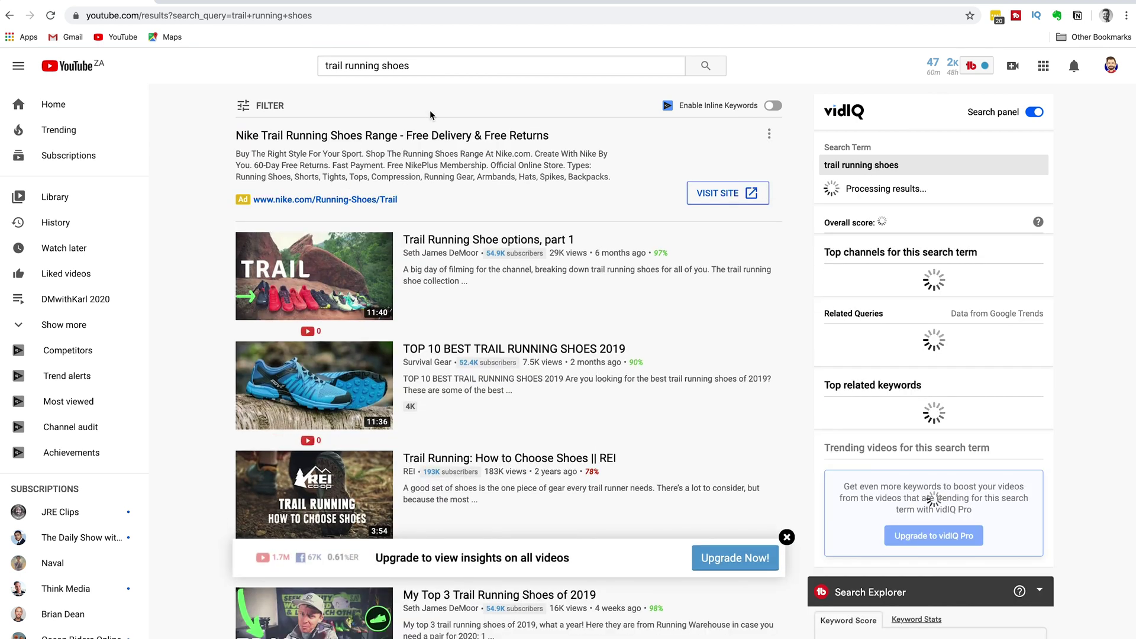
# Step: Narrow through suggestions to 'trail running shoes for hiking', then 'best trail running shoes for hiking'
pyautogui.click(430, 66)
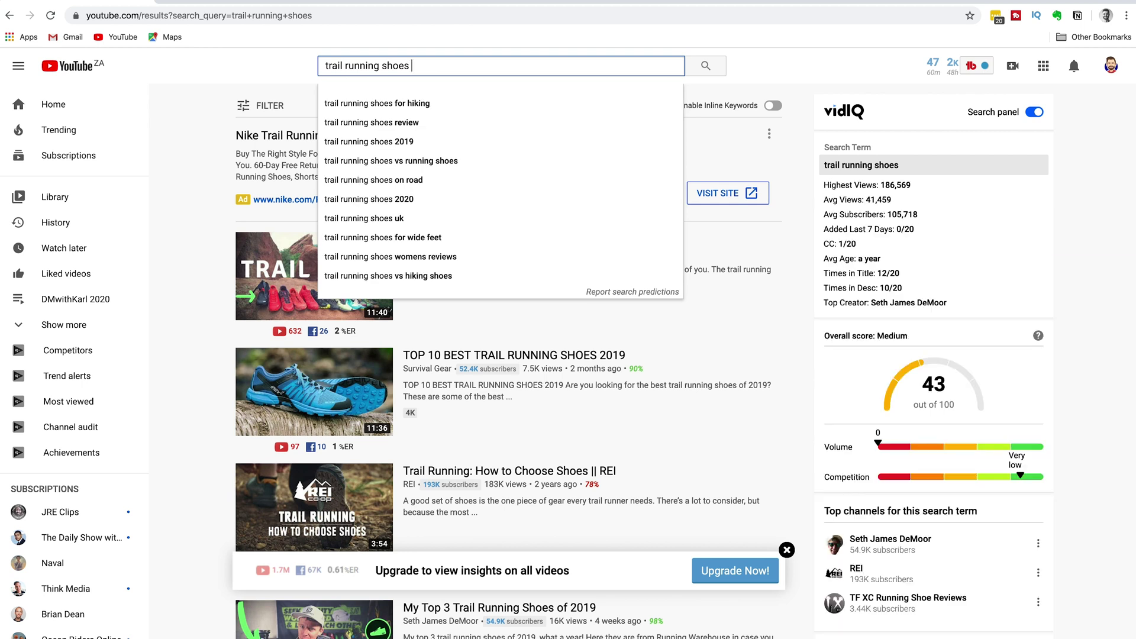
pyautogui.click(417, 103)
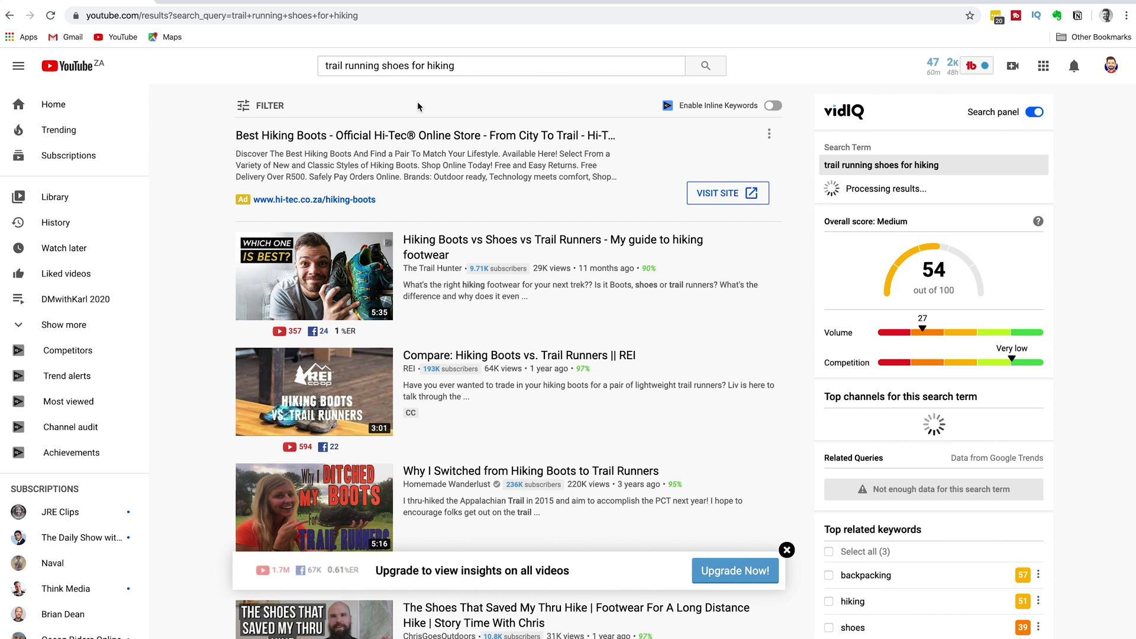
pyautogui.click(465, 73)
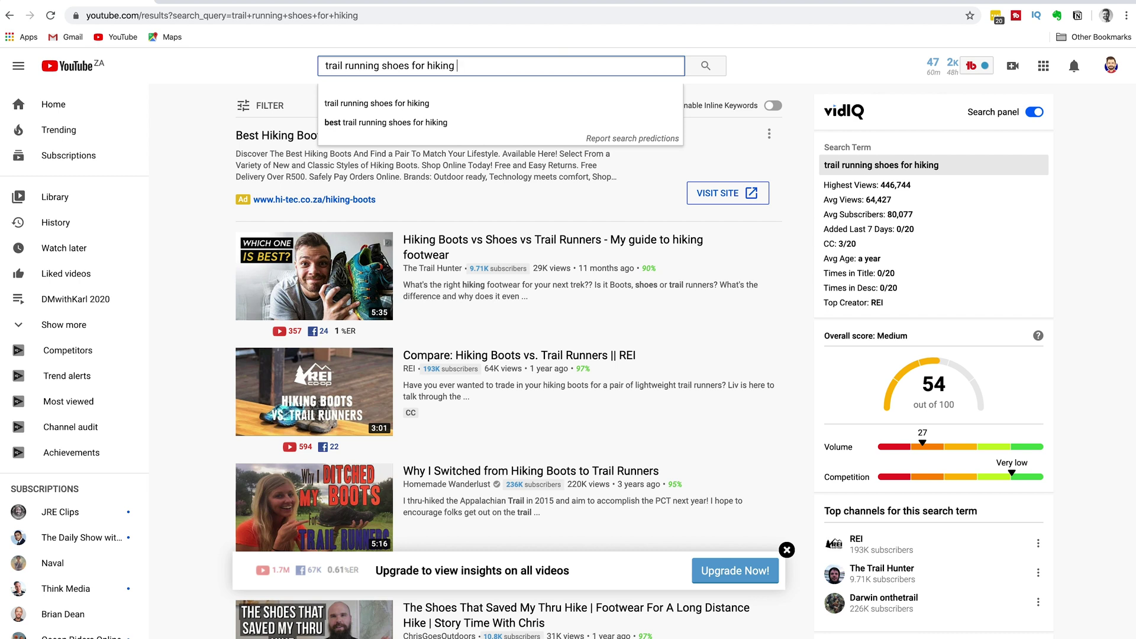
pyautogui.click(428, 123)
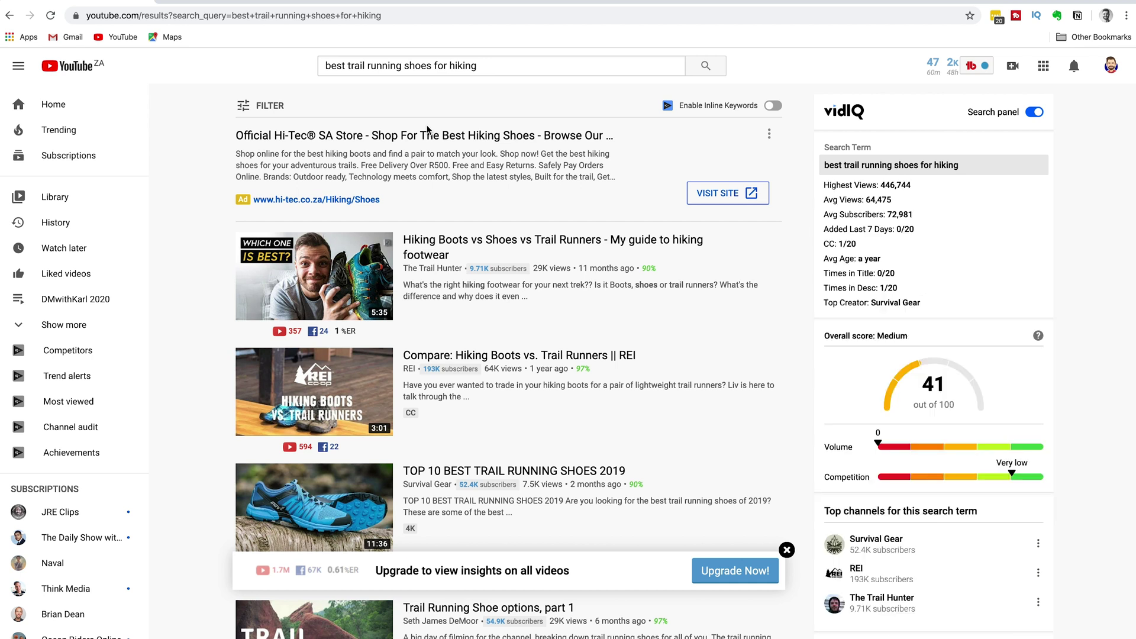
# Step: Search 'best trail running shoes for hiking 2020' (vidIQ 46), then pick 'salomon trail running shoes'
pyautogui.click(489, 66)
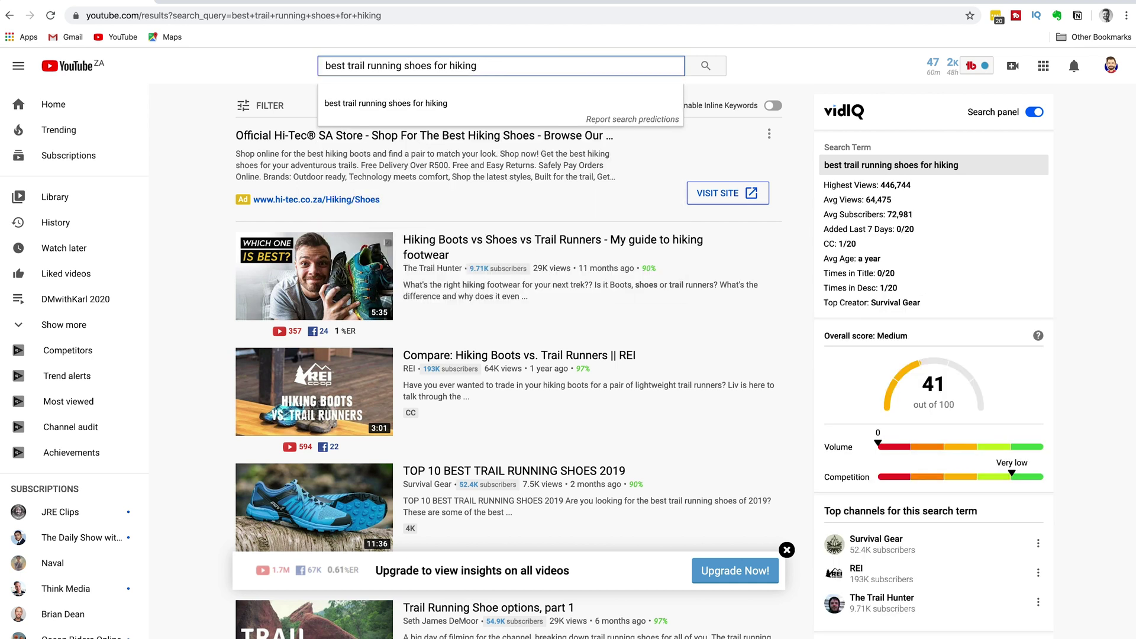
pyautogui.write('2020')
pyautogui.press('Return')
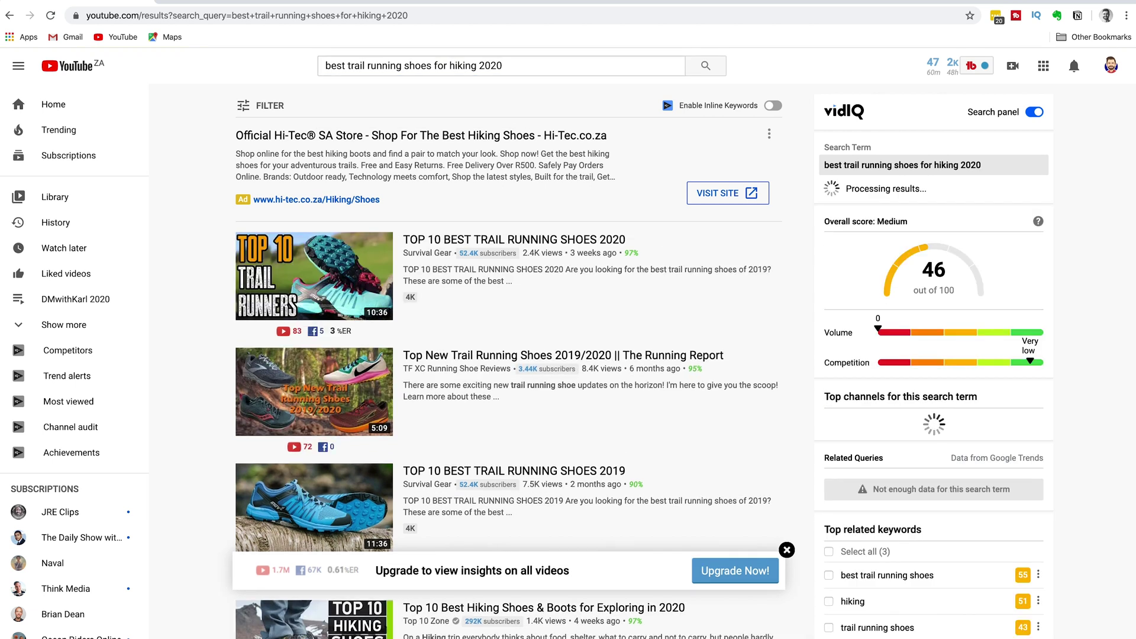
pyautogui.click(519, 58)
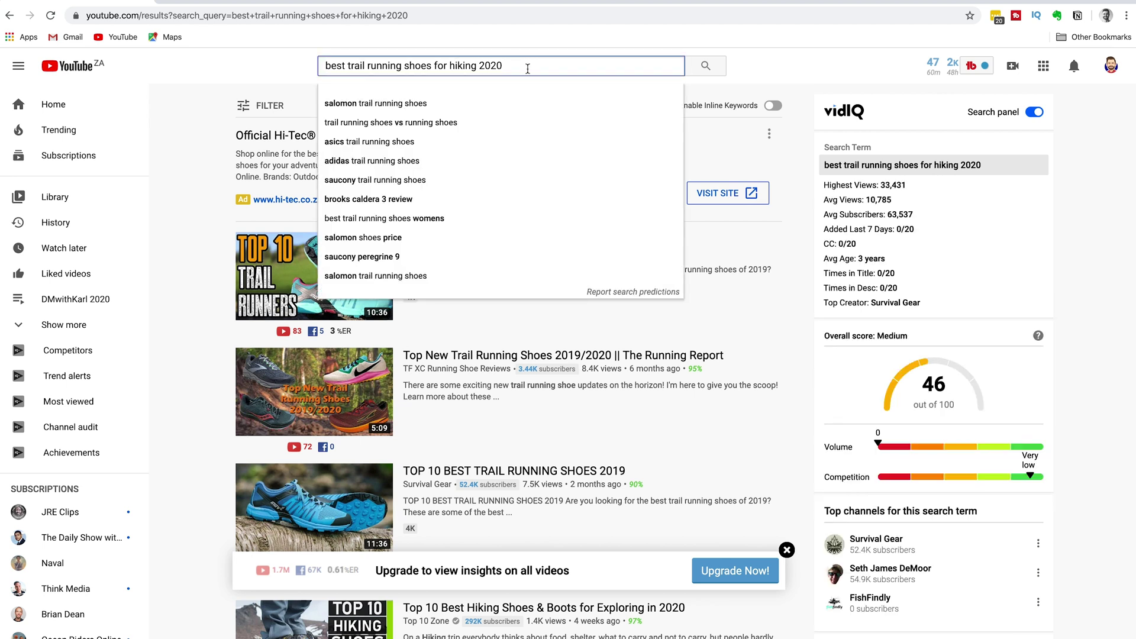
pyautogui.click(402, 105)
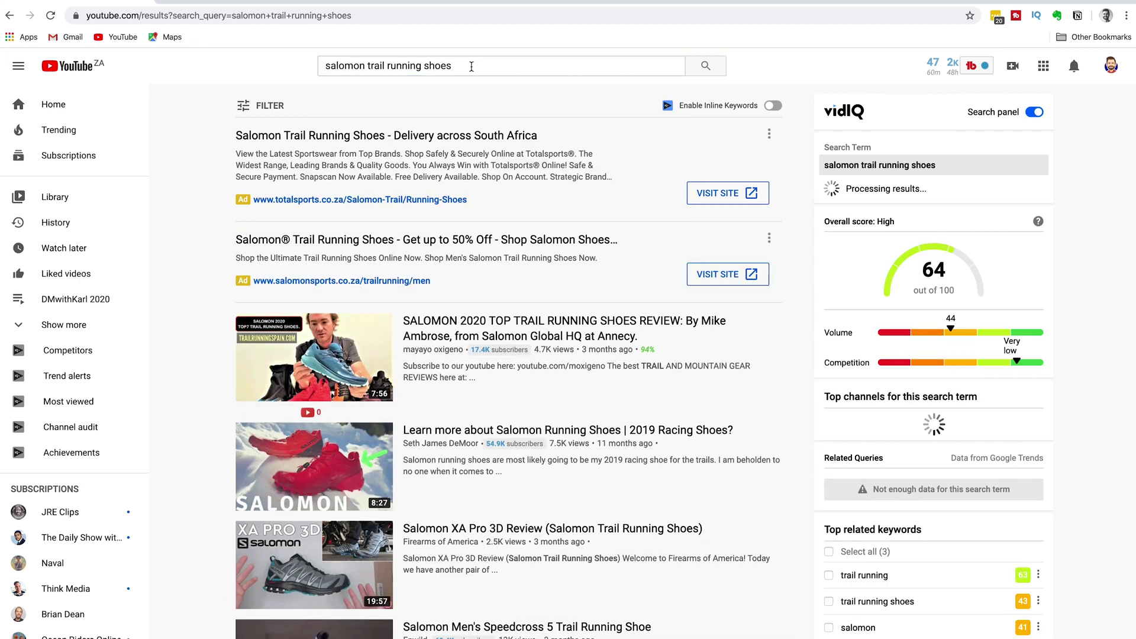
# Step: Pick the 'salomon trail running shoes comparison' suggestion, then its 2019 variant
pyautogui.click(467, 69)
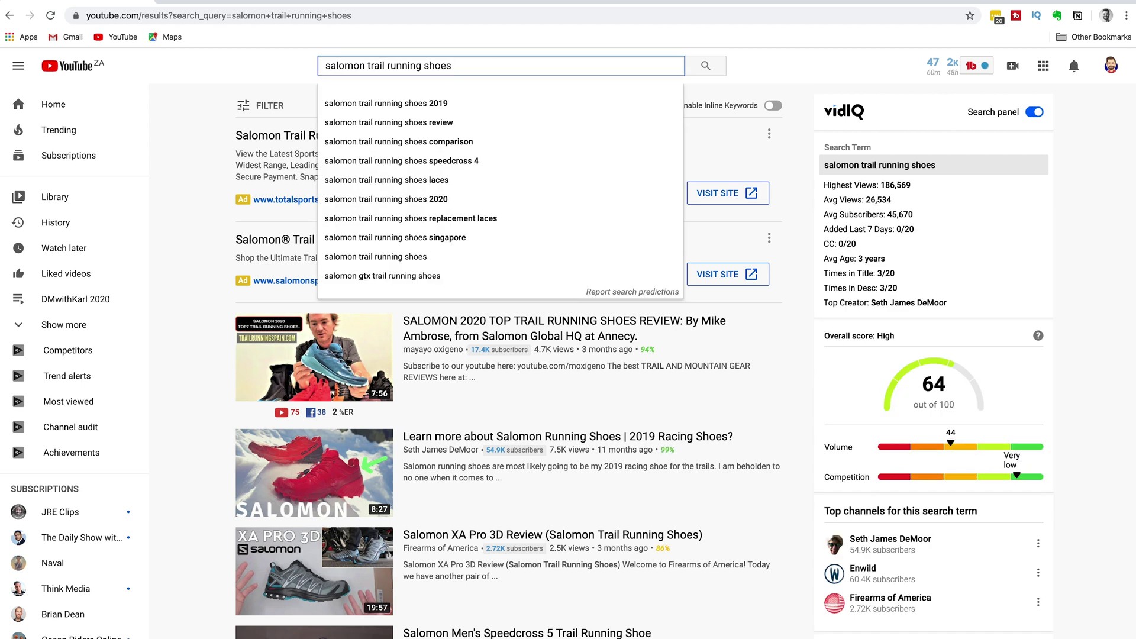
pyautogui.click(458, 144)
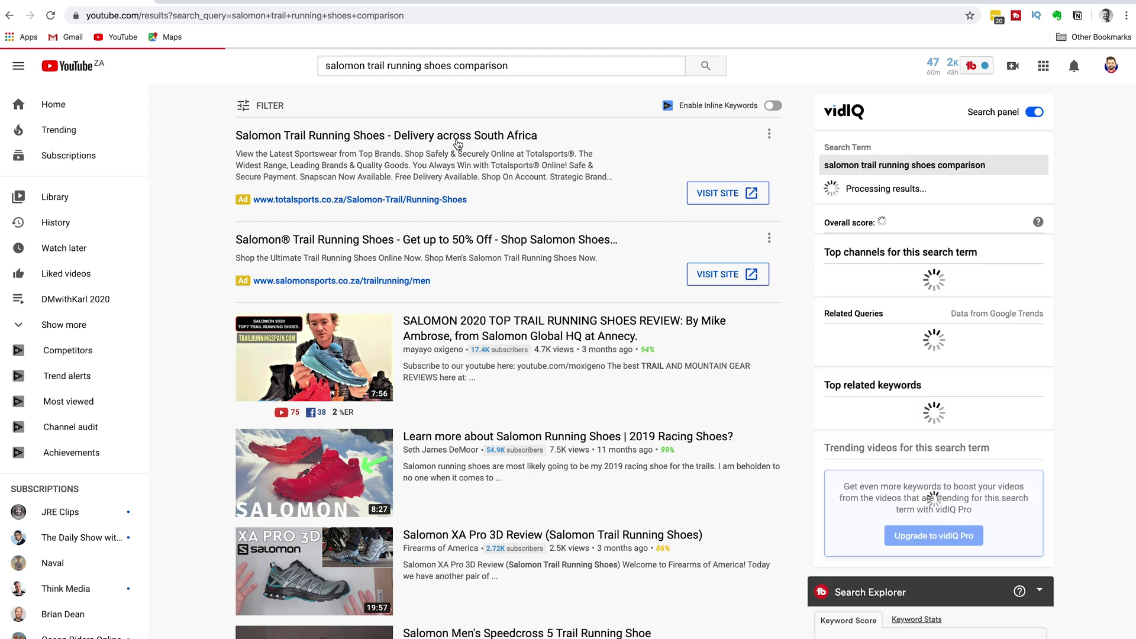
pyautogui.click(522, 67)
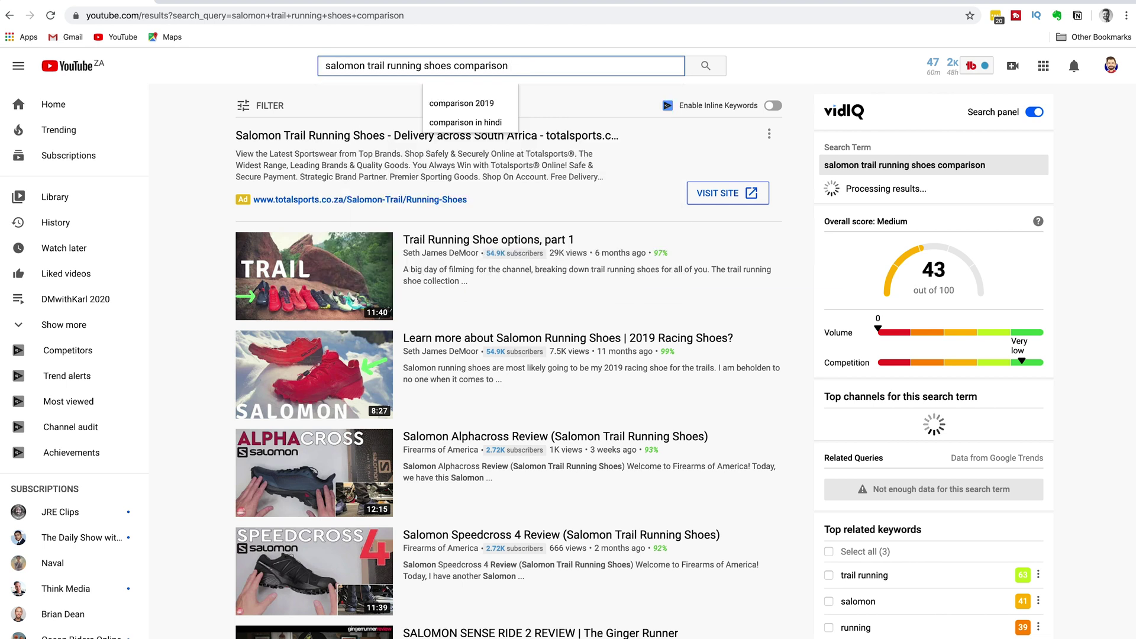
pyautogui.click(484, 103)
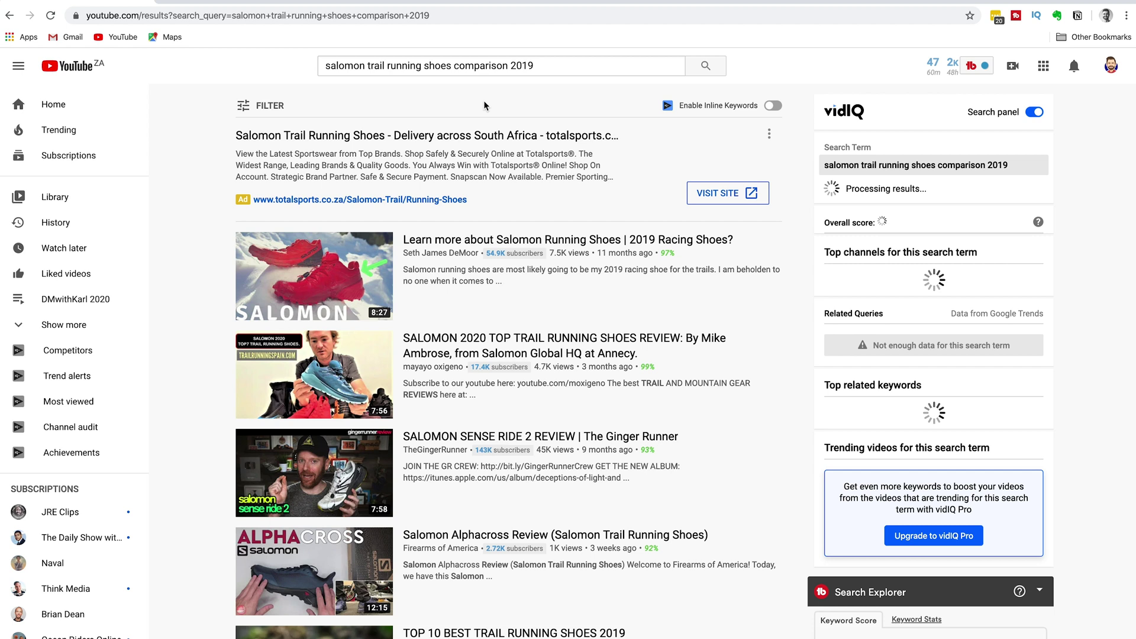
# Step: Change the year to 2020, search the comparison query, and select the query text
pyautogui.click(542, 67)
pyautogui.press('BackSpace')
pyautogui.press('BackSpace')
pyautogui.write('20')
pyautogui.press('Return')
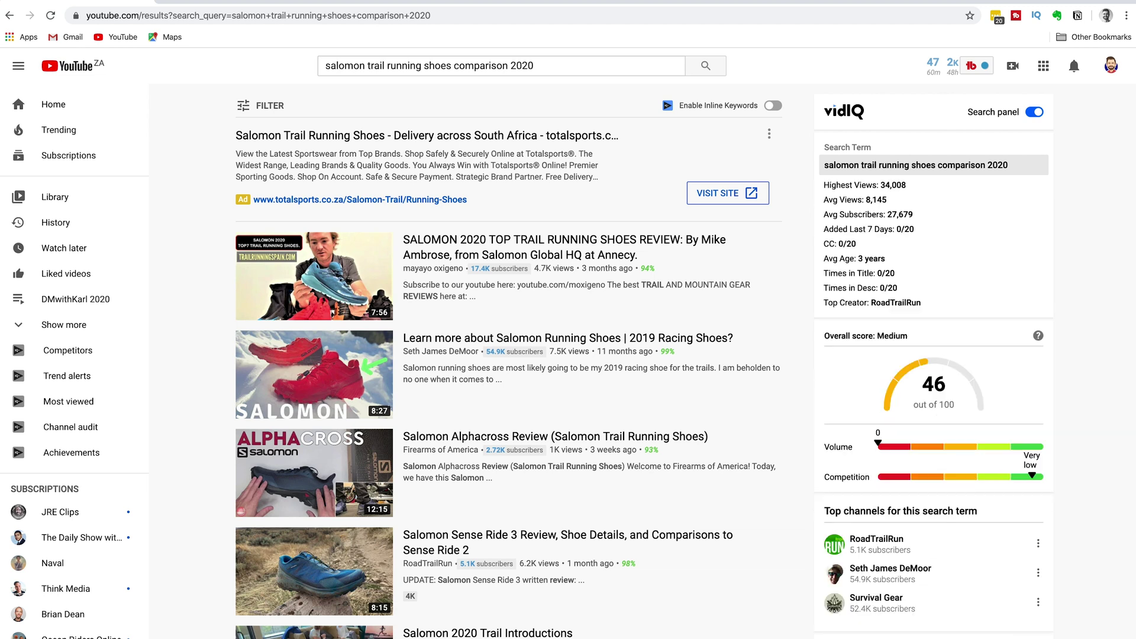
pyautogui.moveTo(538, 70); pyautogui.dragTo(305, 68)
# Step: Search 'bake cake' (vidIQ 24), then narrow to 'bake cake without oven' (vidIQ 23)
pyautogui.write('b')
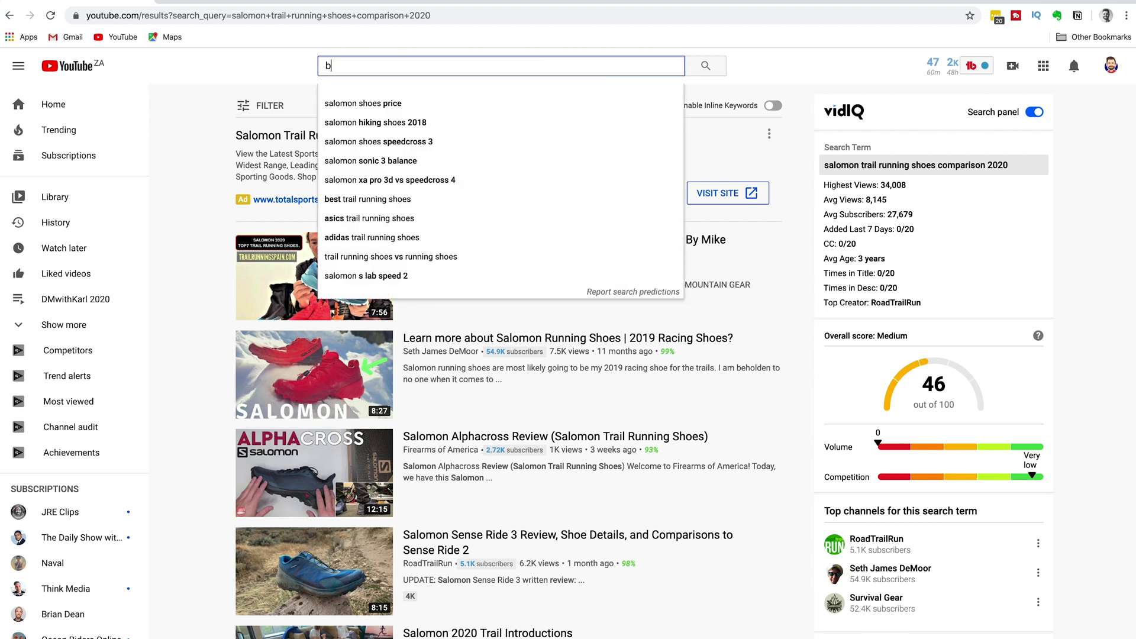
pyautogui.write('ake cake')
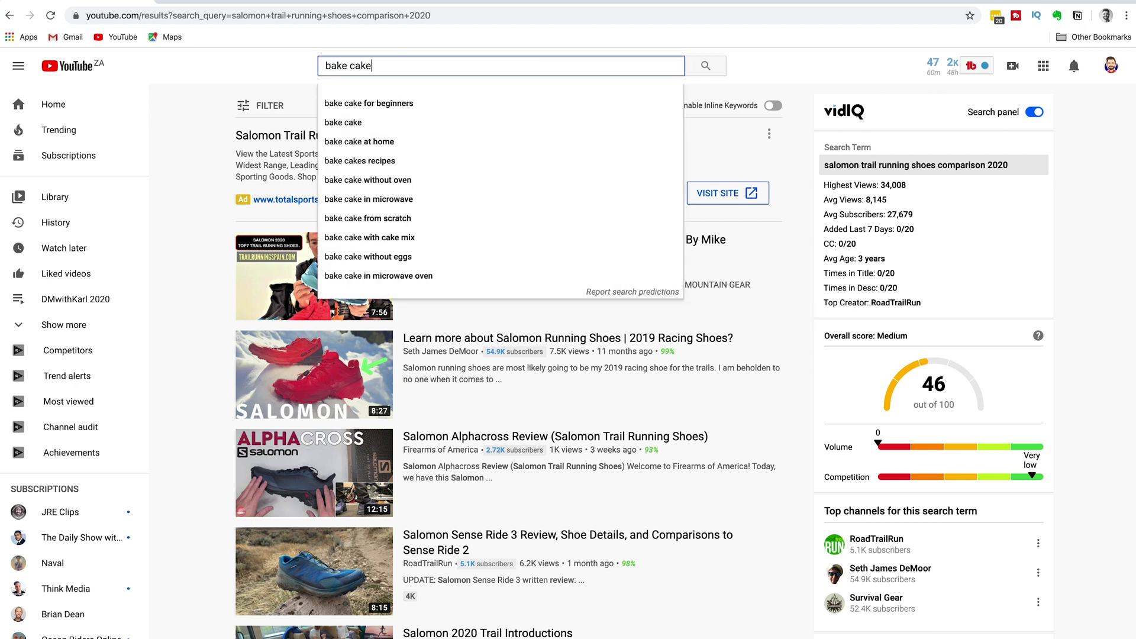
pyautogui.press('Return')
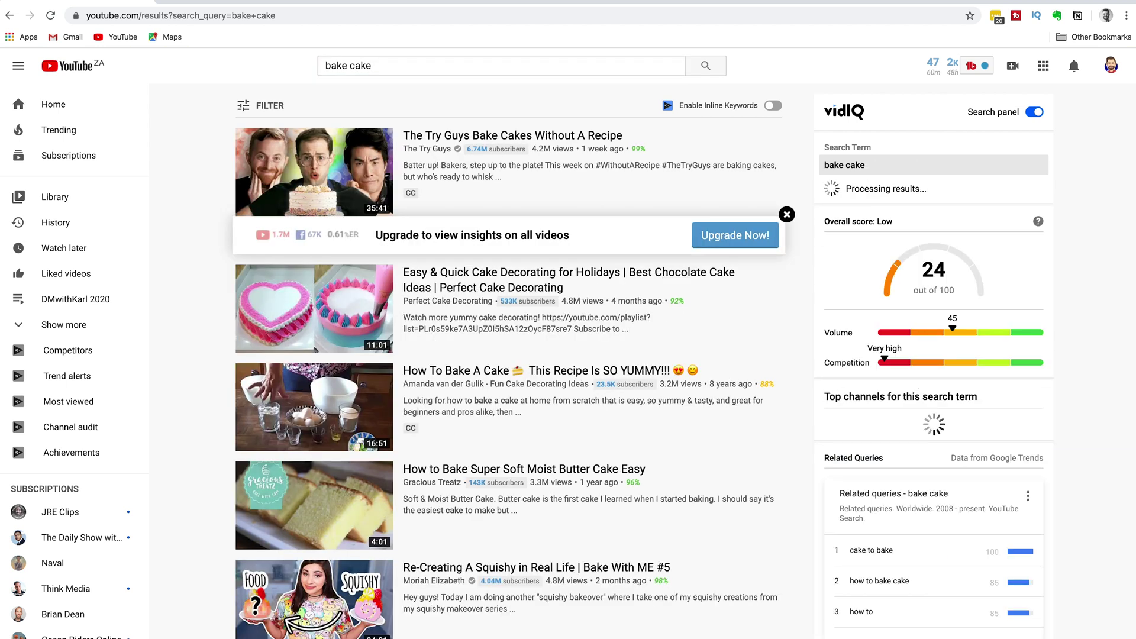
pyautogui.click(389, 71)
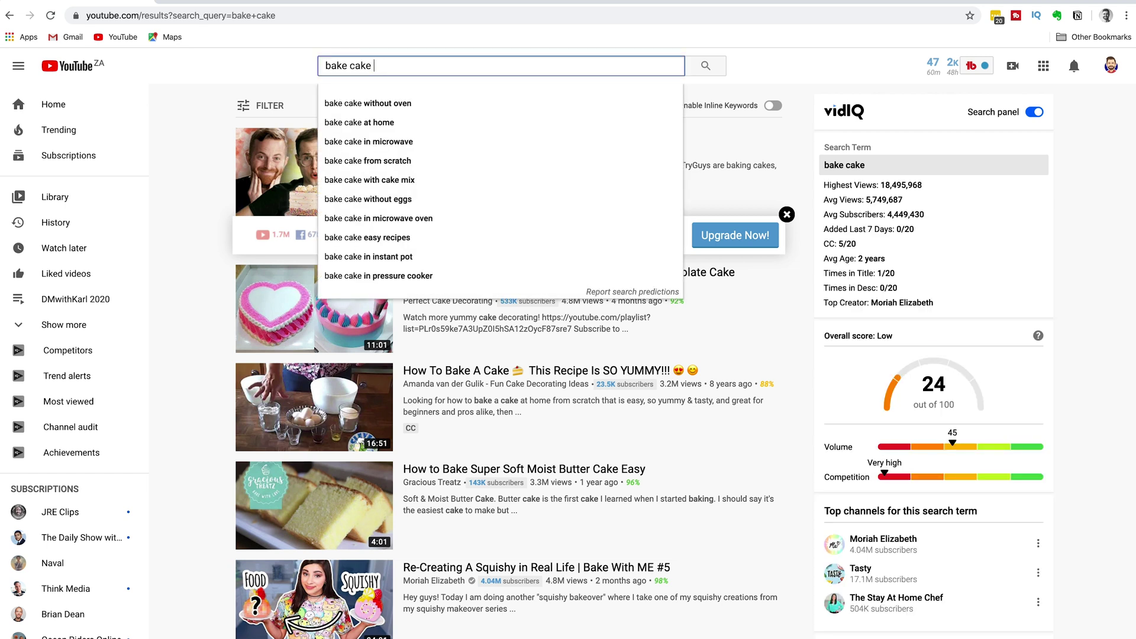
pyautogui.click(393, 103)
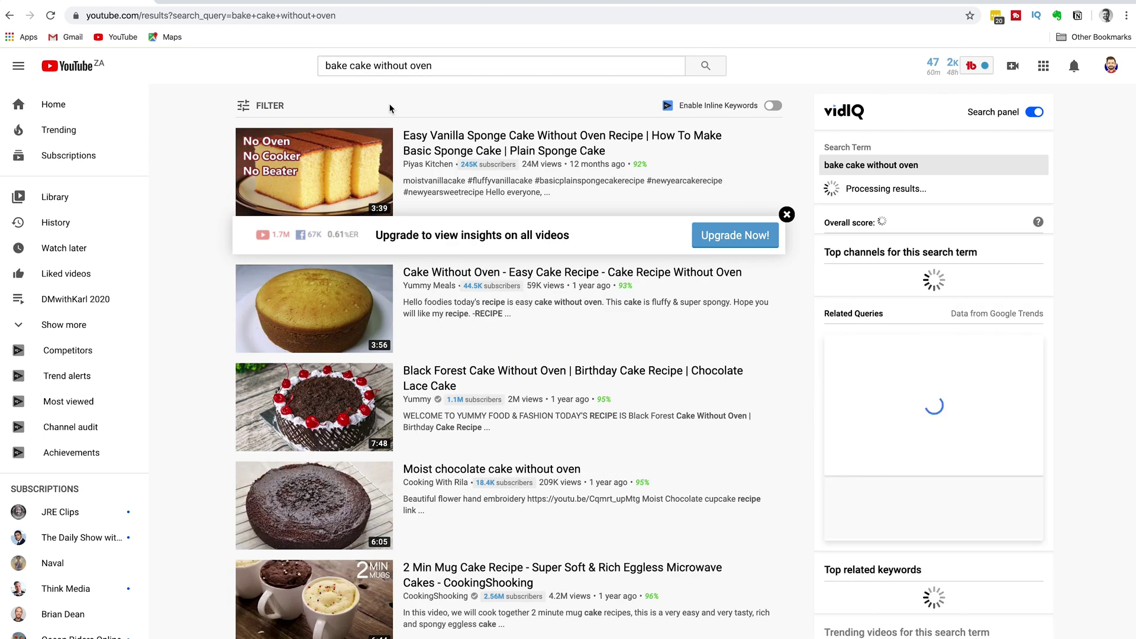
pyautogui.click(443, 63)
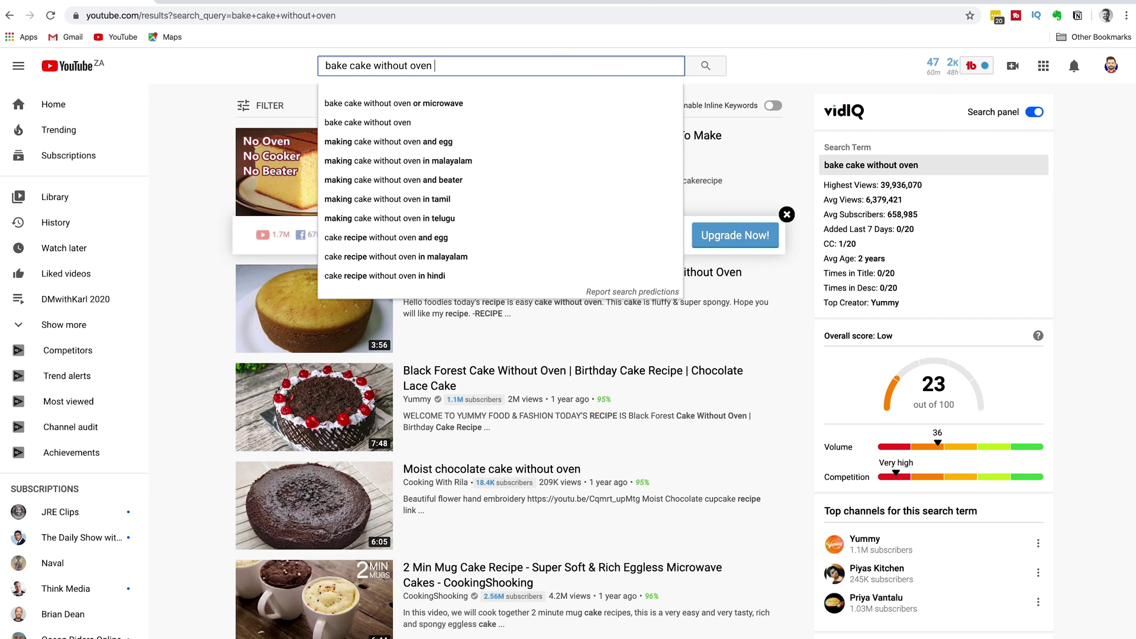
# Step: Switch to 'making cake without oven and egg', then 'eggless chocolate cake without condensed milk'
pyautogui.click(424, 142)
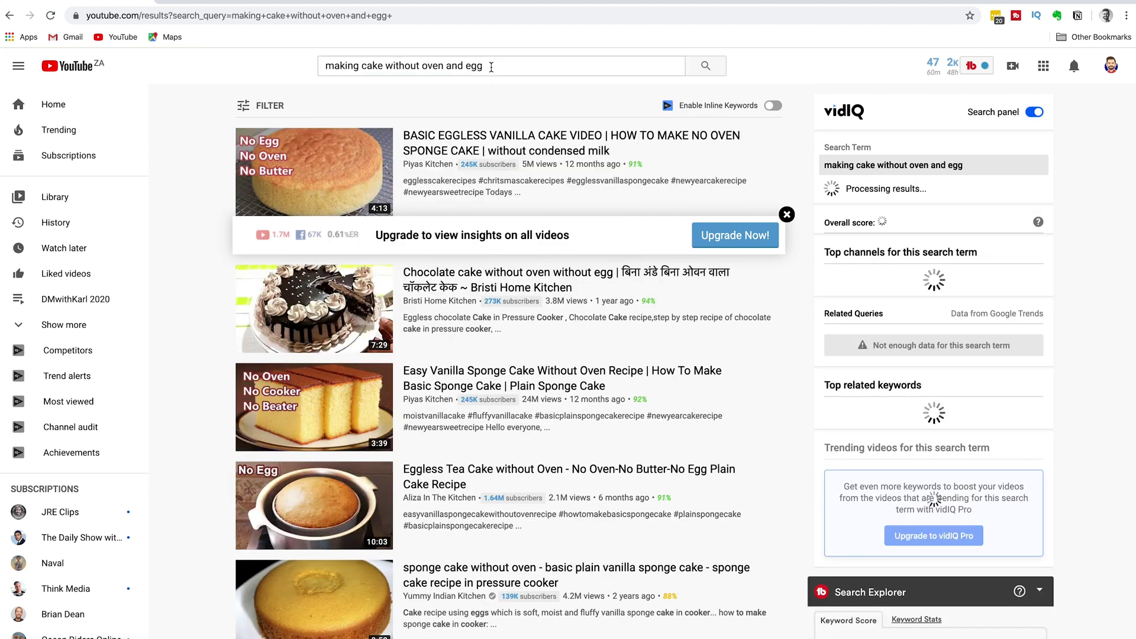
pyautogui.click(493, 66)
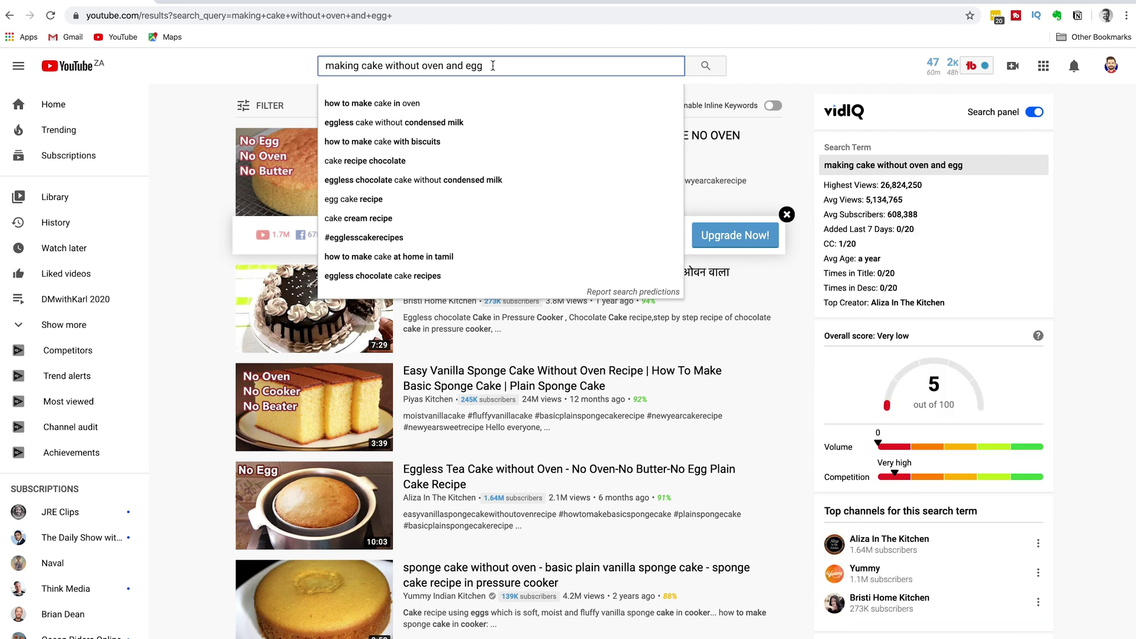
pyautogui.click(466, 181)
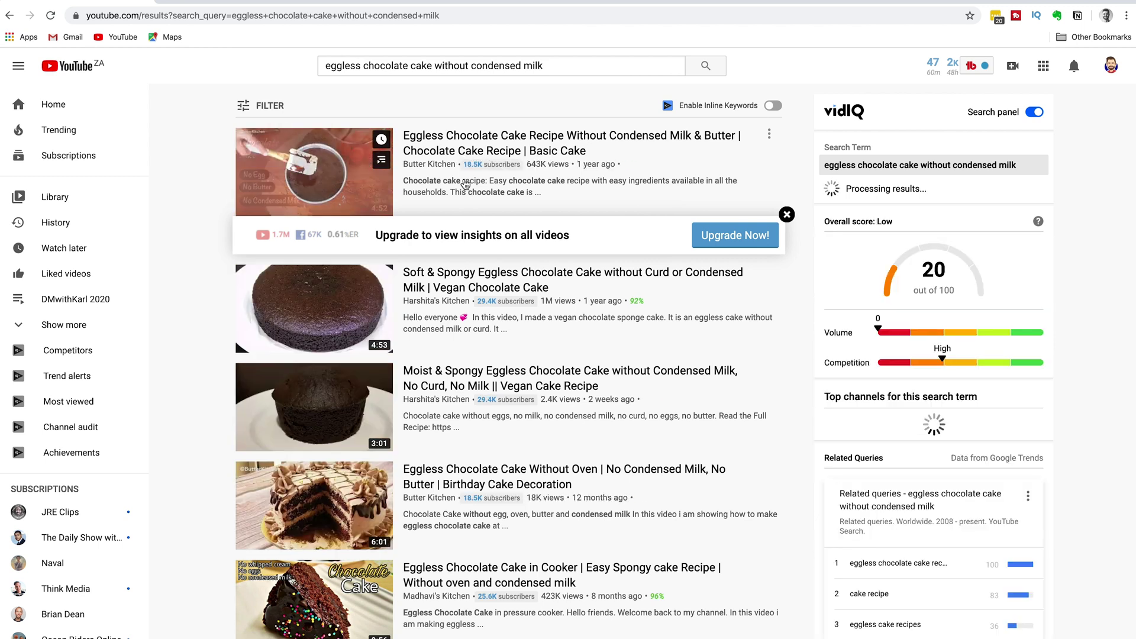
# Step: Narrow to 'eggless chocolate cake with condensed milk in microwave', which vidIQ scores 18
pyautogui.click(554, 65)
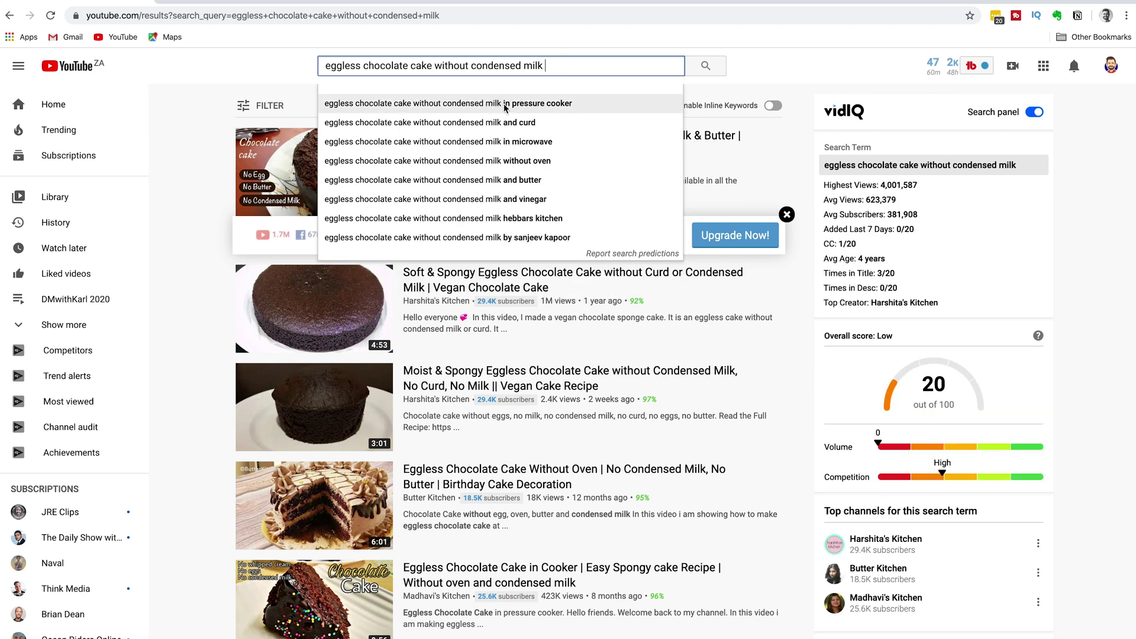
pyautogui.click(509, 142)
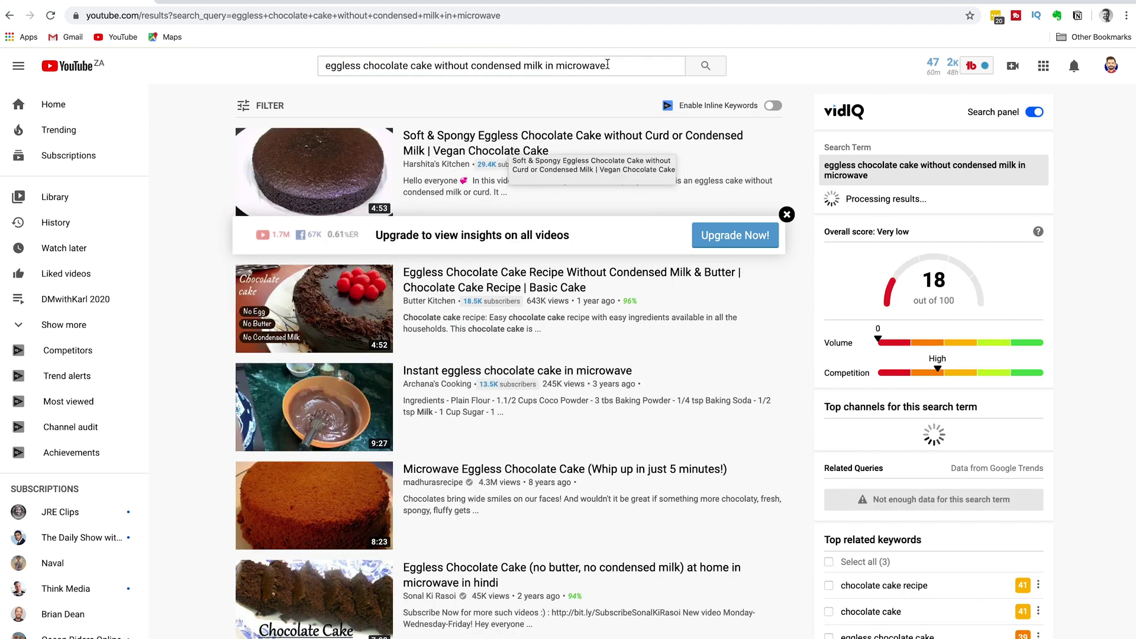
pyautogui.click(639, 65)
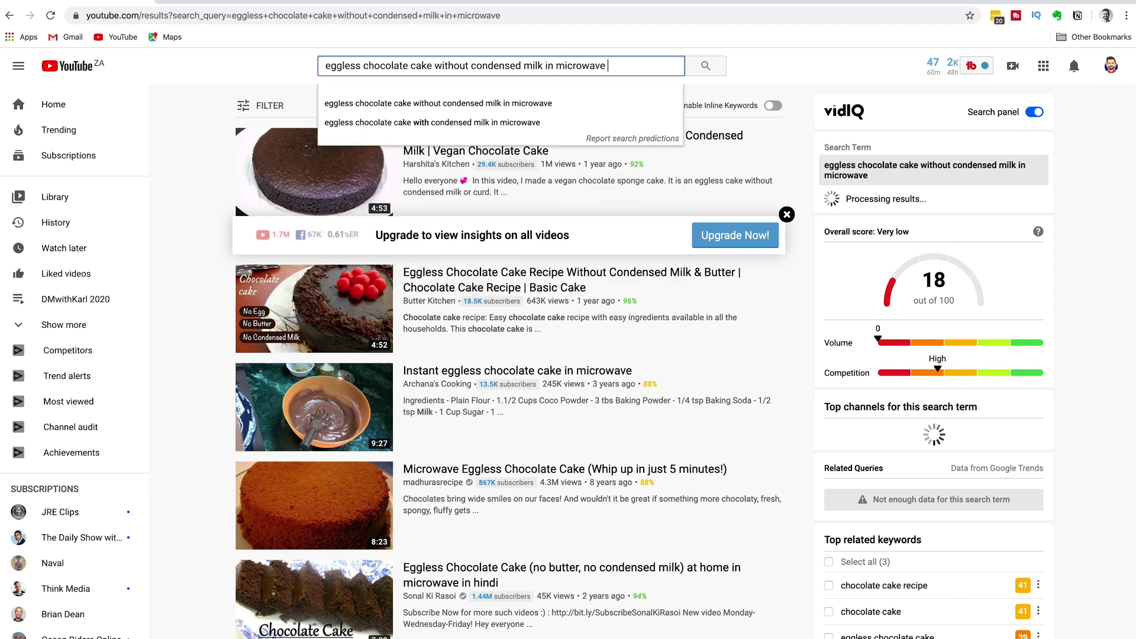
pyautogui.click(478, 124)
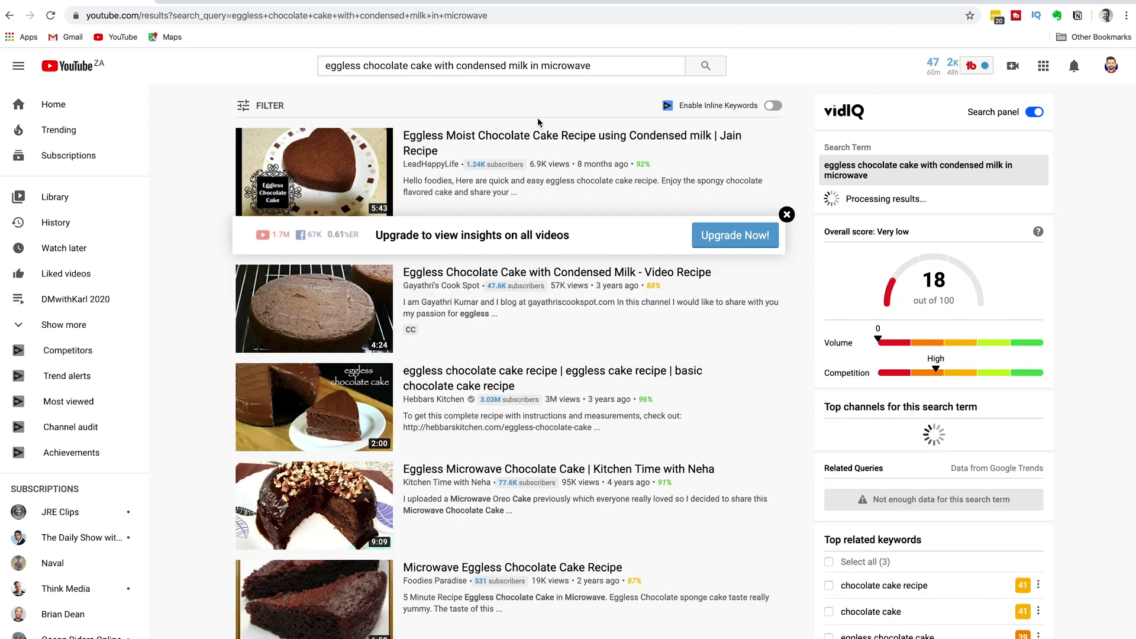
pyautogui.click(607, 59)
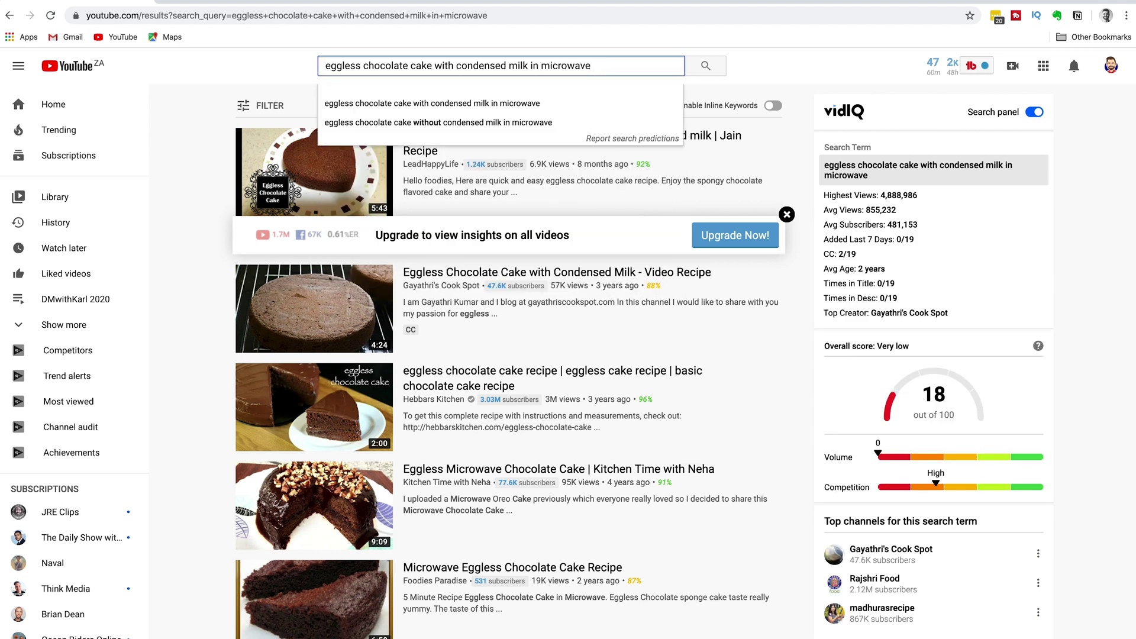
# Step: Add 2020 to the microwave cake query and search it, which vidIQ scores 36
pyautogui.write('2020')
pyautogui.press('Return')
pyautogui.write('0')
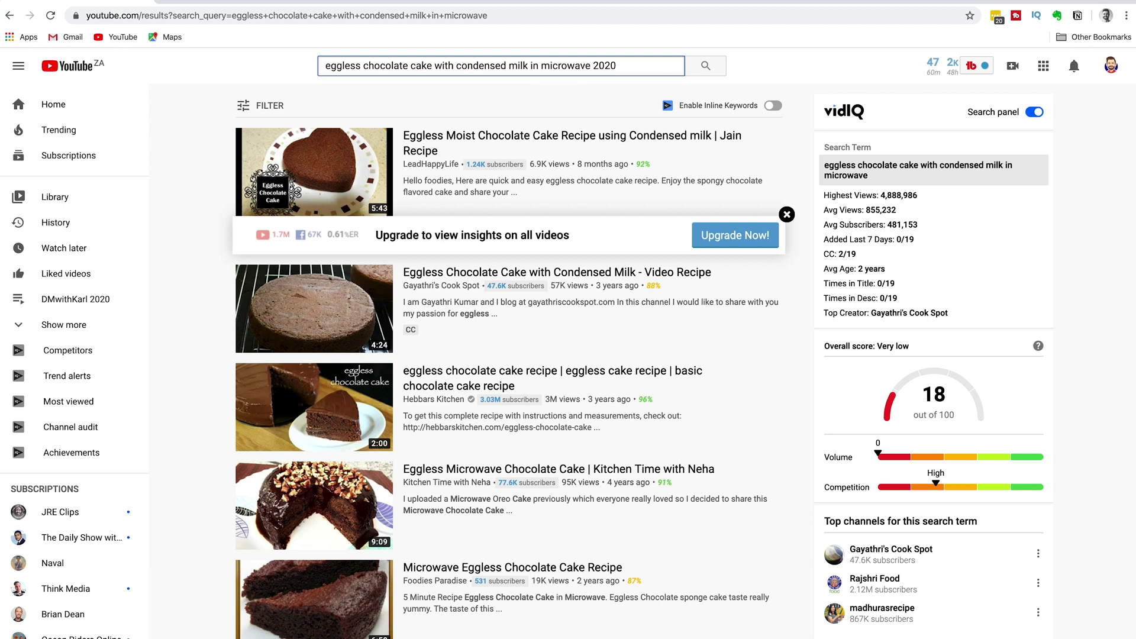
pyautogui.press('Return')
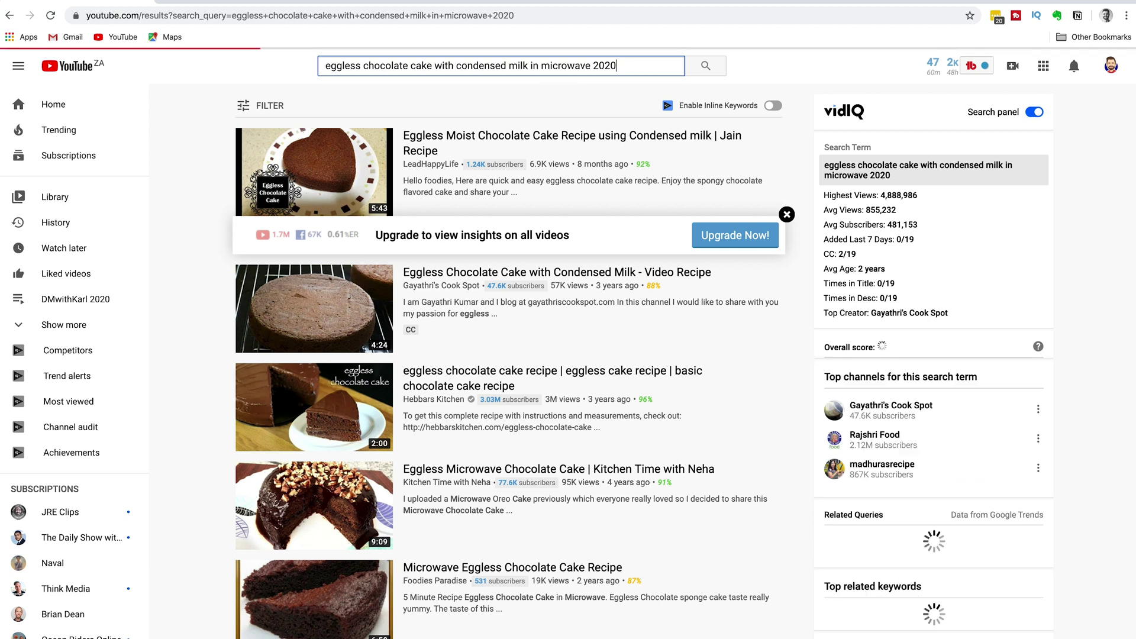